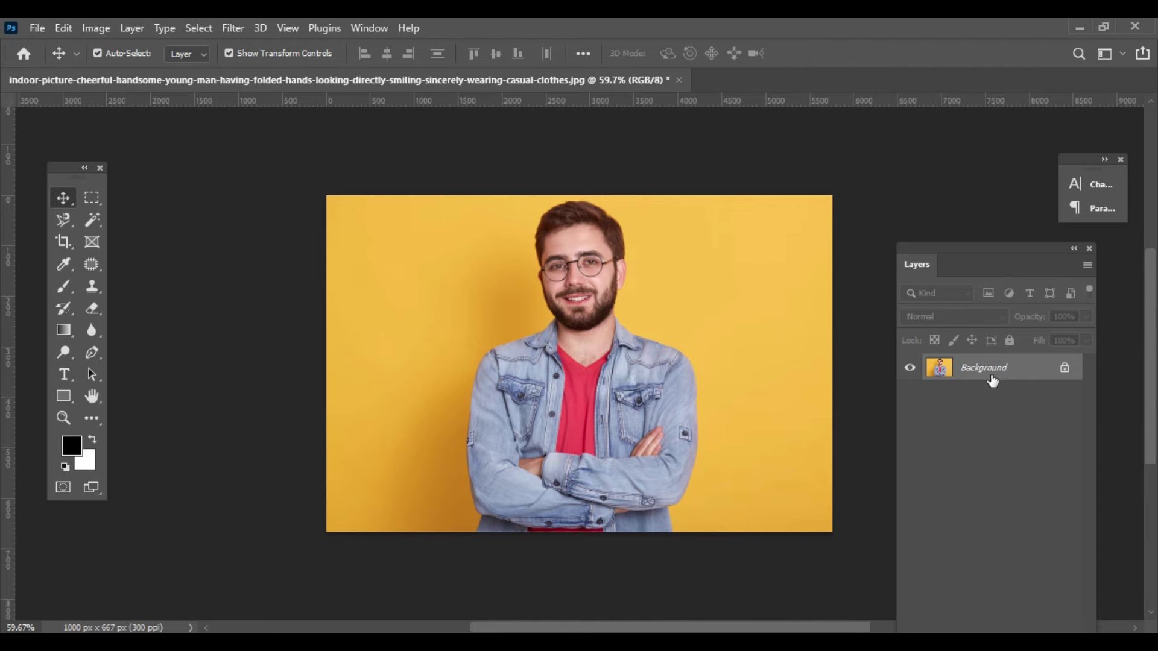
# - Bring back the Layers panel and unlock the Background layer
pyautogui.moveTo(974, 253); pyautogui.dragTo(944, 226)
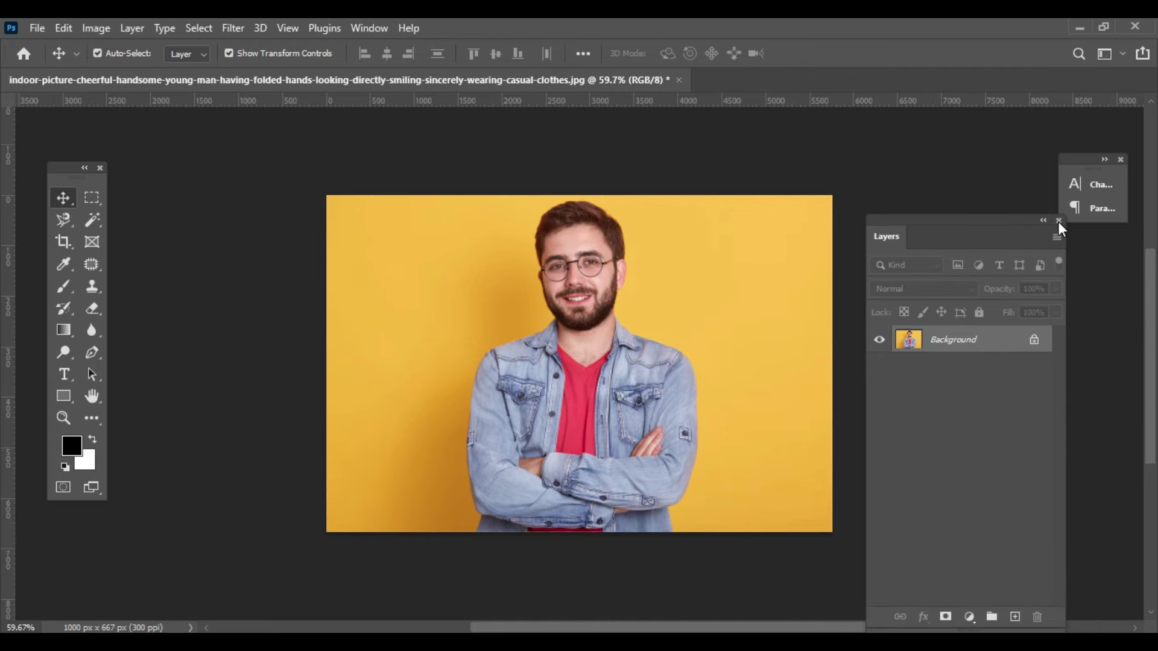
pyautogui.click(1058, 221)
pyautogui.click(366, 29)
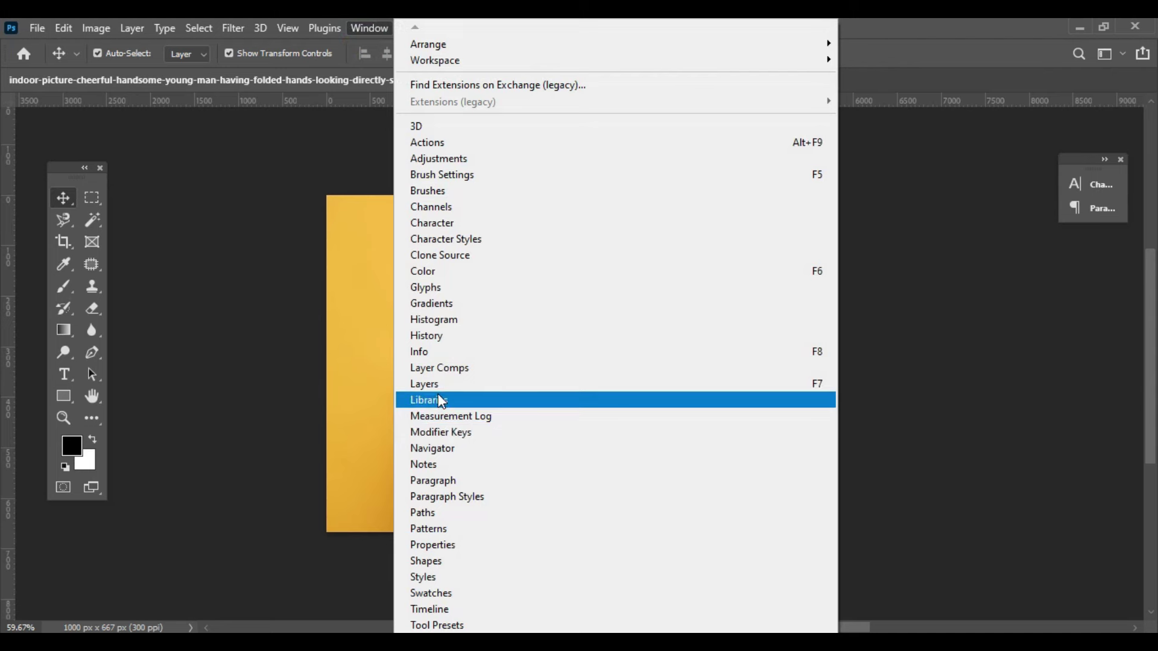
pyautogui.click(822, 388)
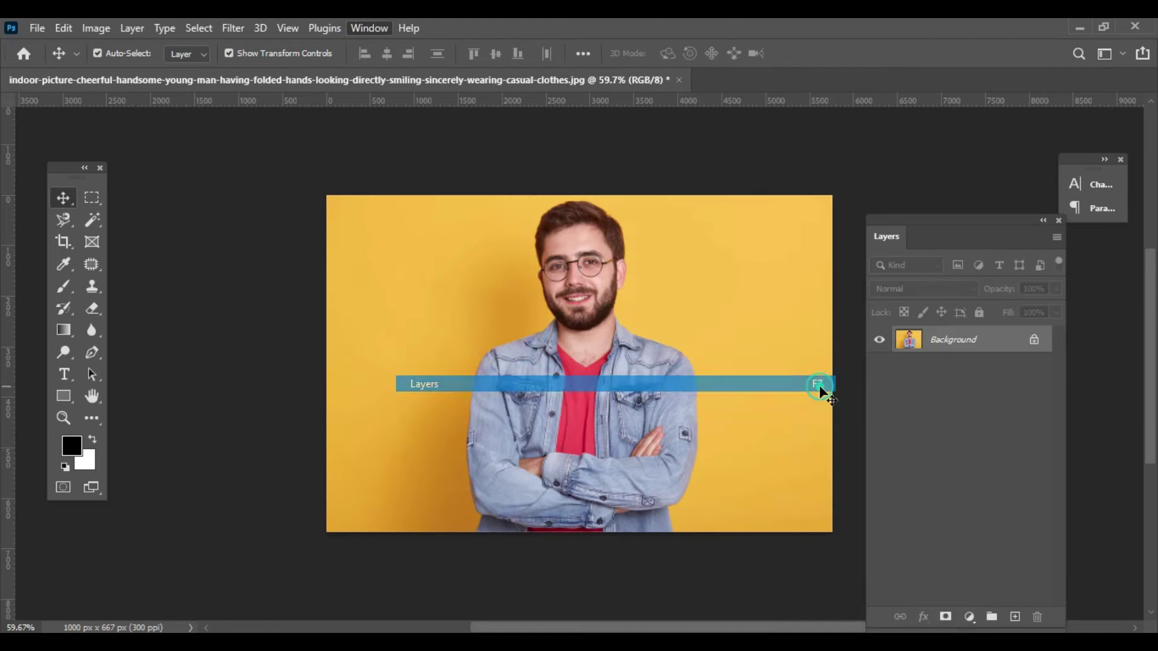
pyautogui.click(1034, 339)
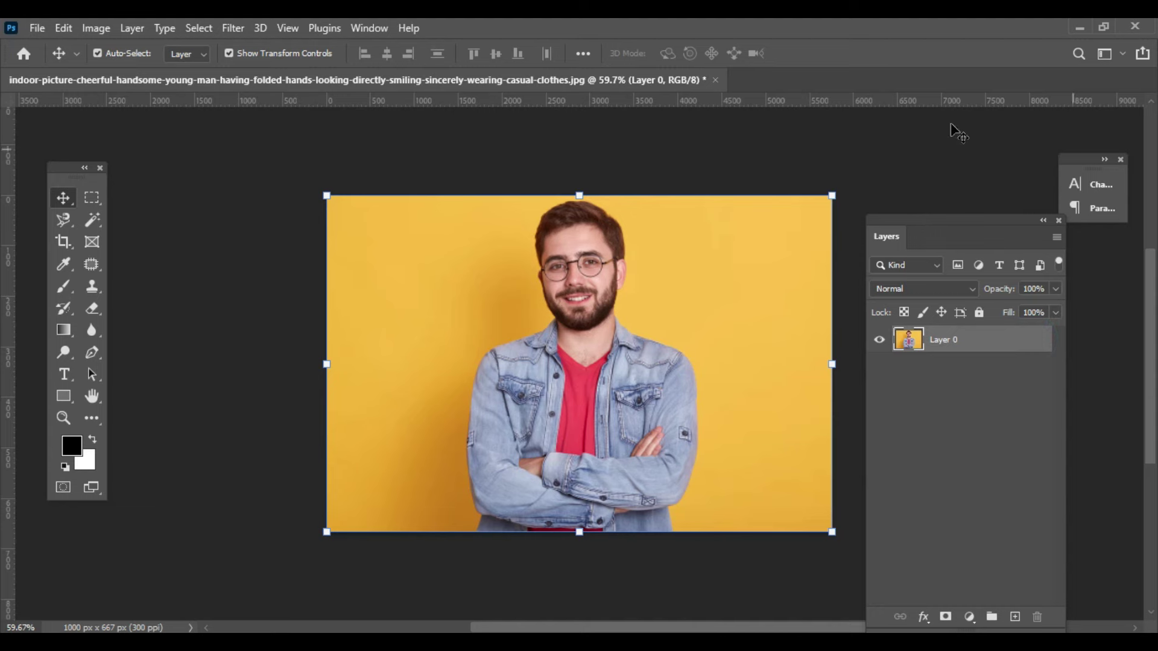
# - Use Remove Background in the Properties panel to cut out the yellow backdrop
pyautogui.click(375, 29)
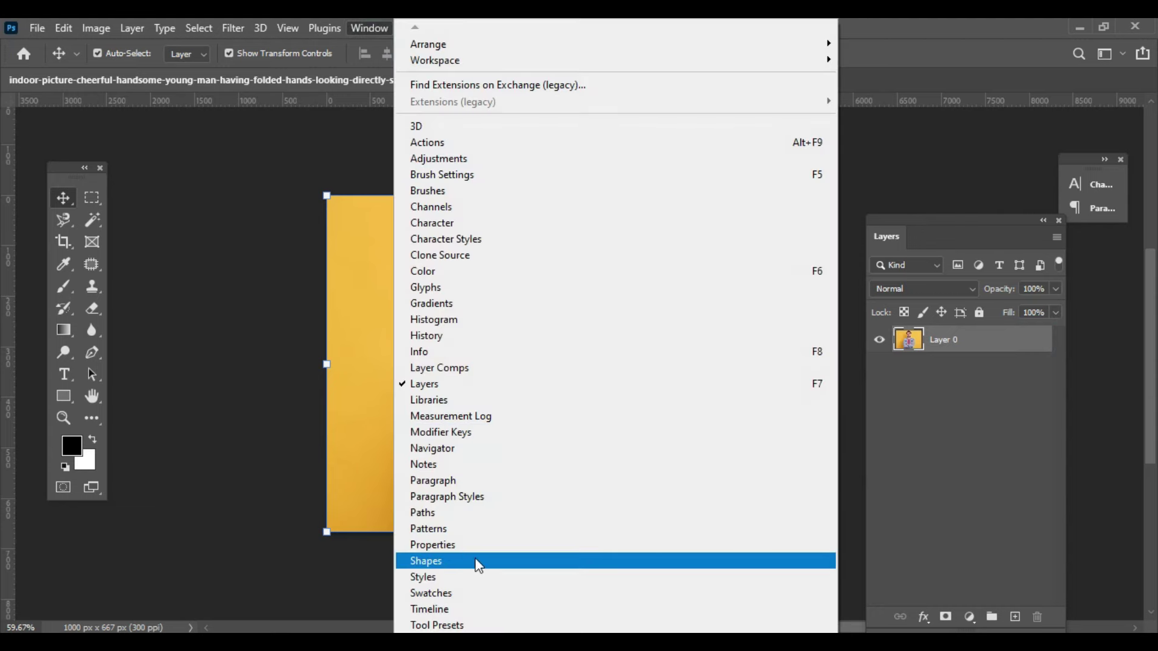
pyautogui.click(458, 545)
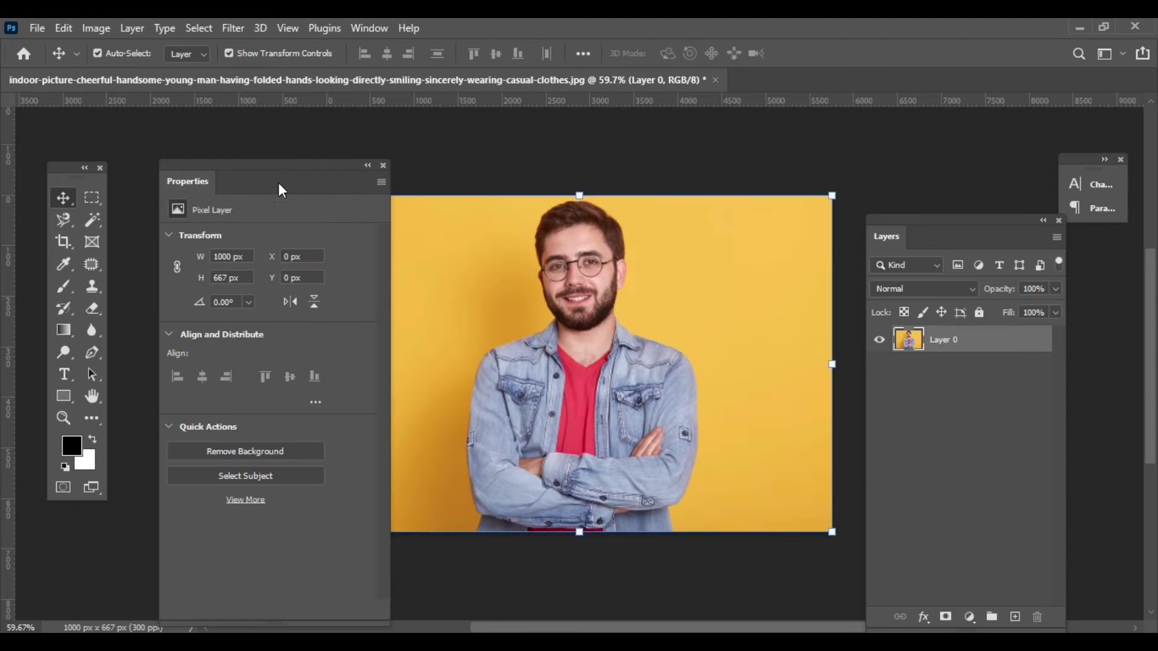
pyautogui.moveTo(285, 166); pyautogui.dragTo(257, 146)
pyautogui.click(216, 430)
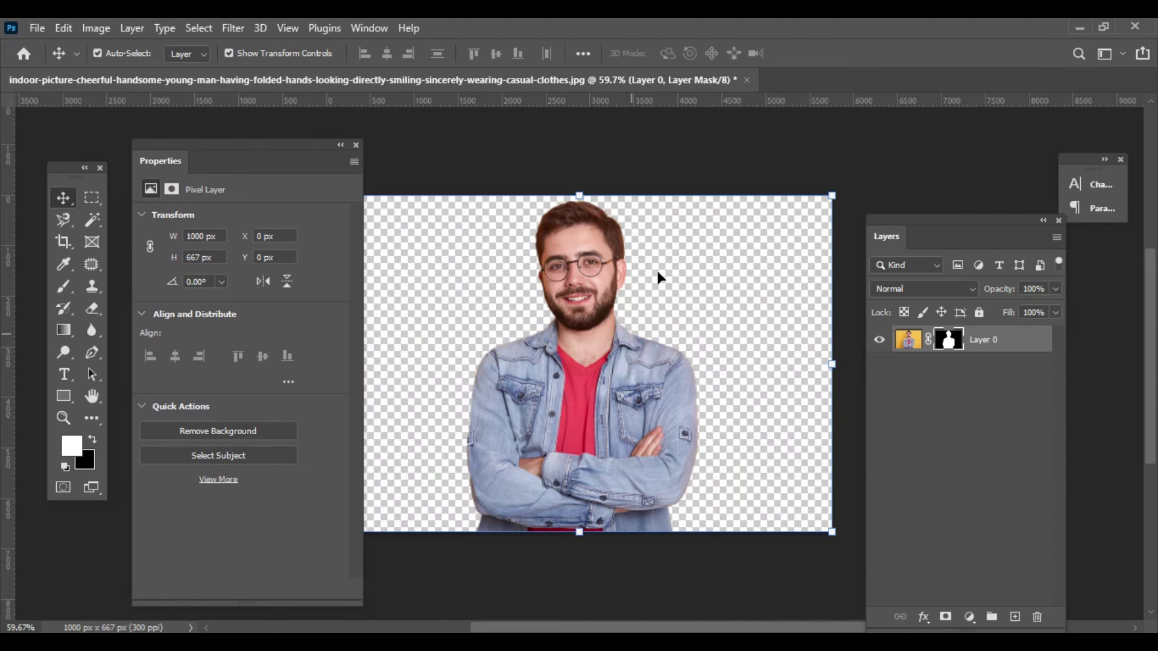
pyautogui.click(356, 145)
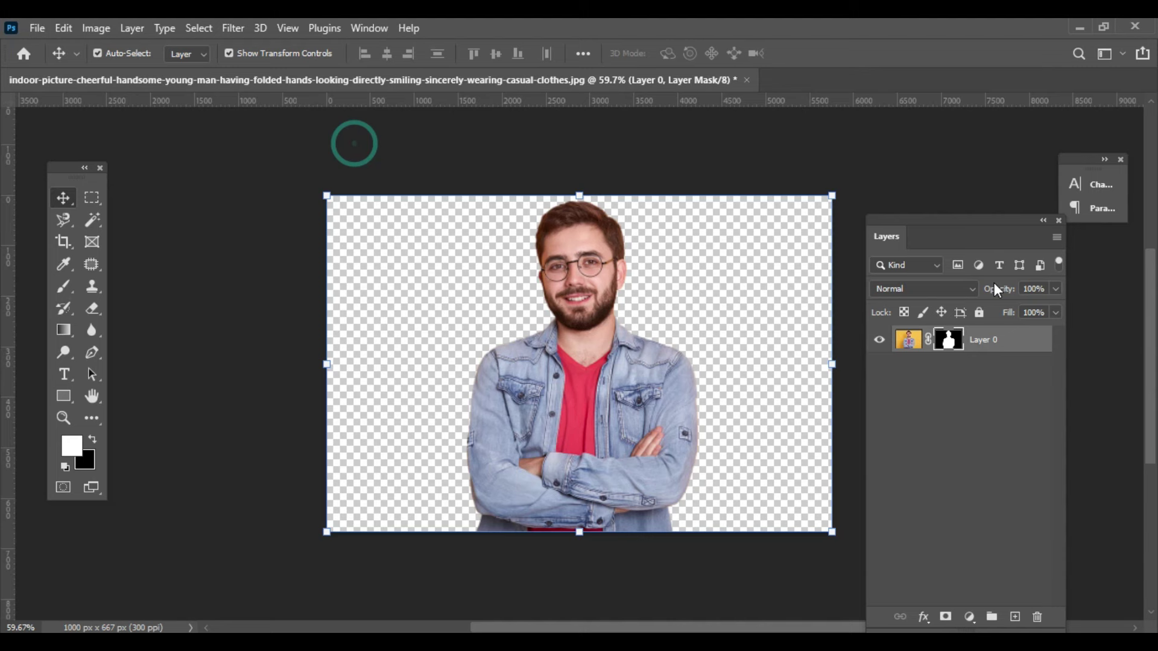
pyautogui.click(920, 177)
# - Add a Hue/Saturation adjustment layer with Saturation lowered to -92
pyautogui.click(1028, 353)
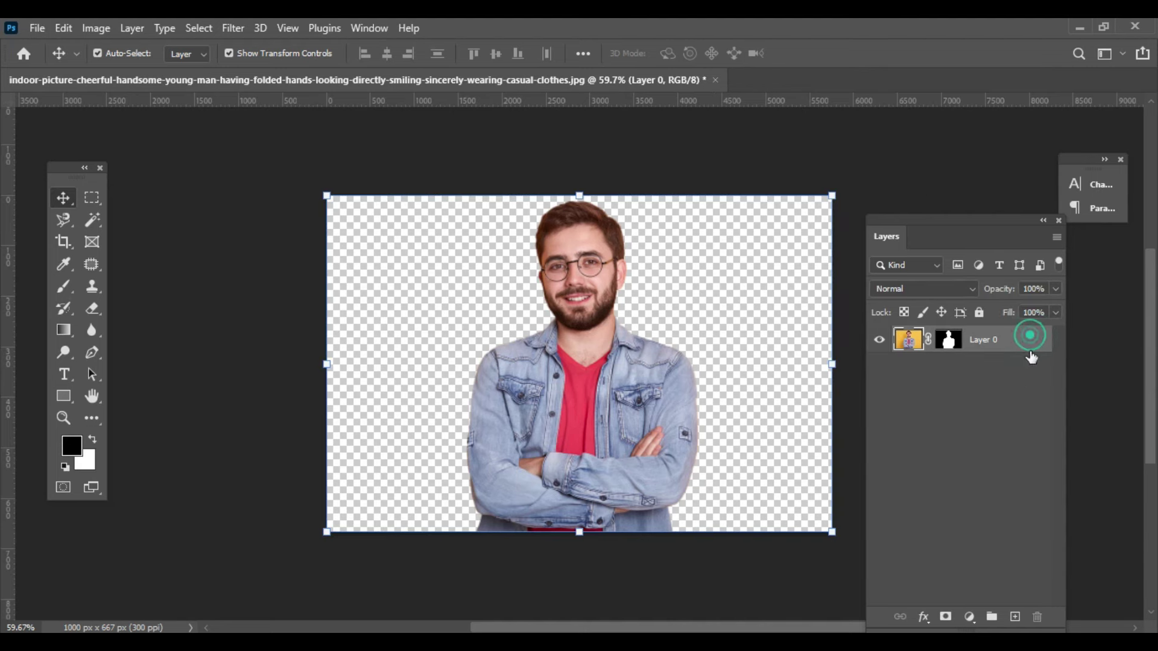
pyautogui.click(926, 624)
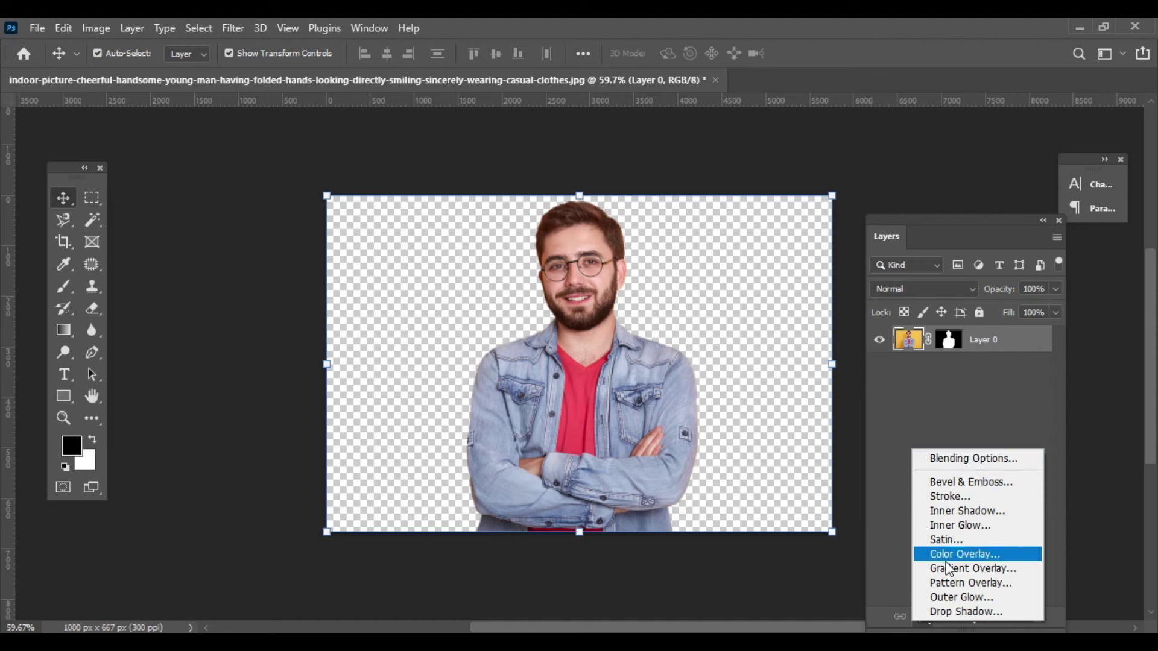
pyautogui.click(948, 625)
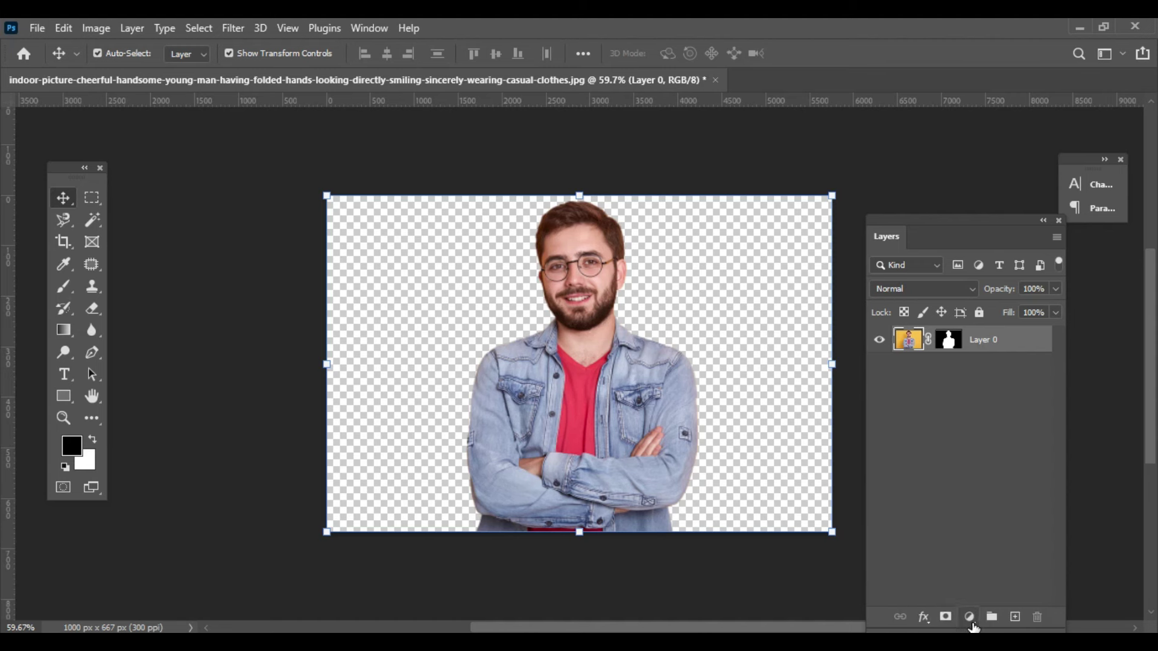
pyautogui.click(972, 624)
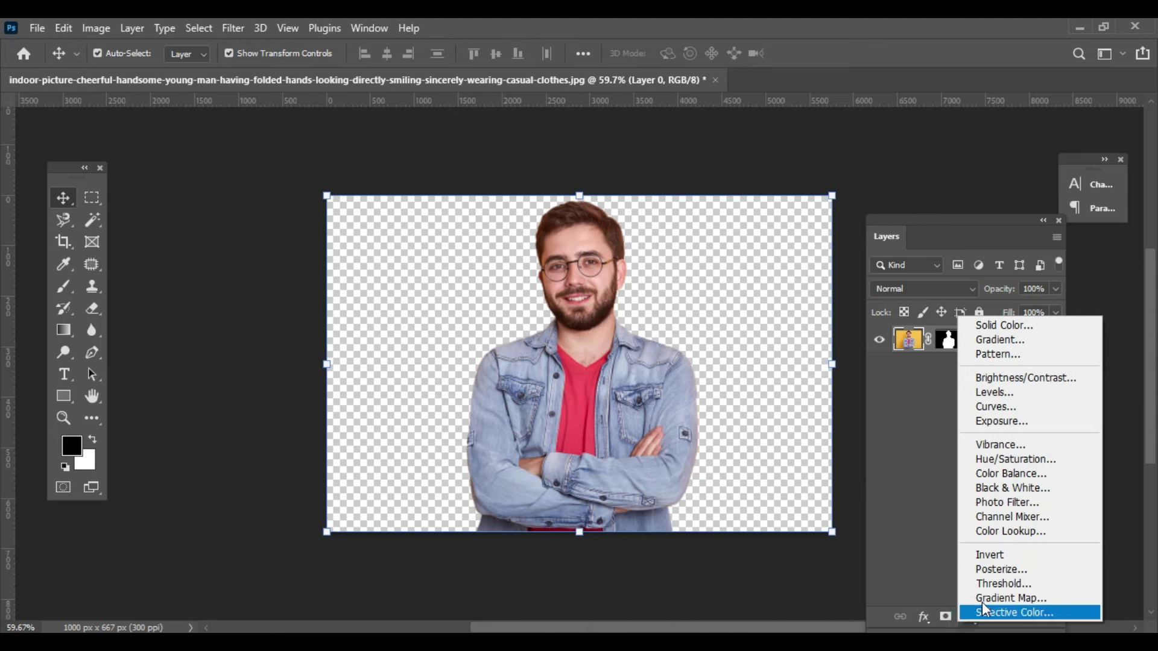
pyautogui.click(1030, 468)
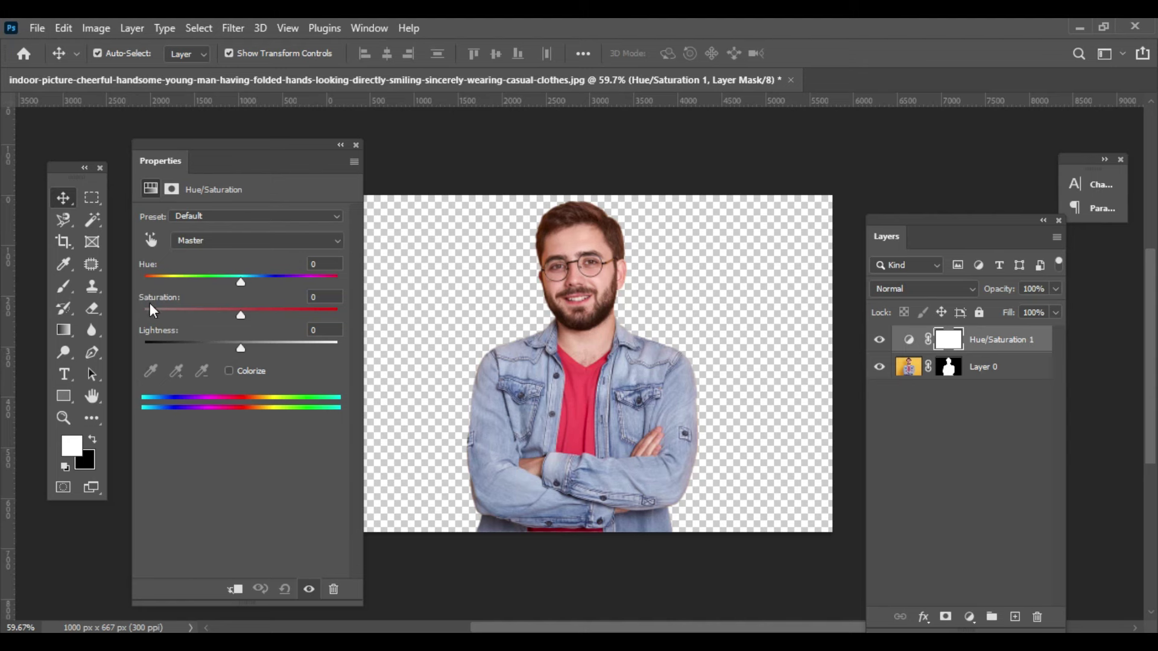
pyautogui.moveTo(240, 314); pyautogui.dragTo(150, 319)
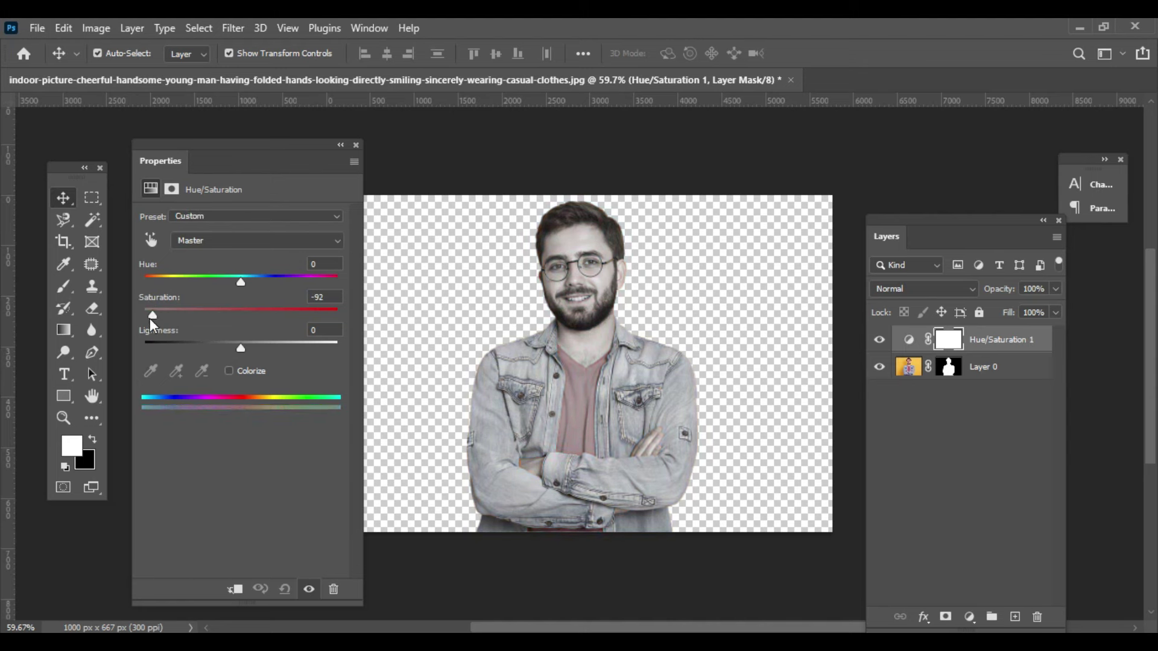
pyautogui.click(356, 144)
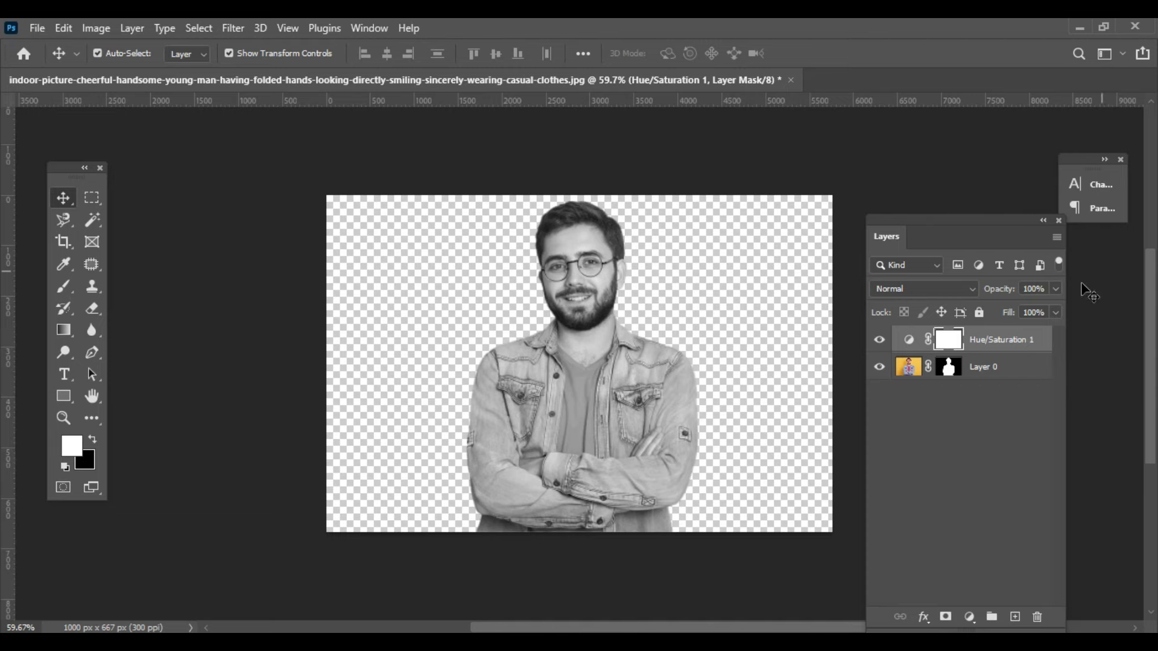
# - Inspect the greyed portrait up close, then Merge Visible into one layer
pyautogui.click(711, 363)
pyautogui.press('x')
pyautogui.hotkey('ctrl', '+')
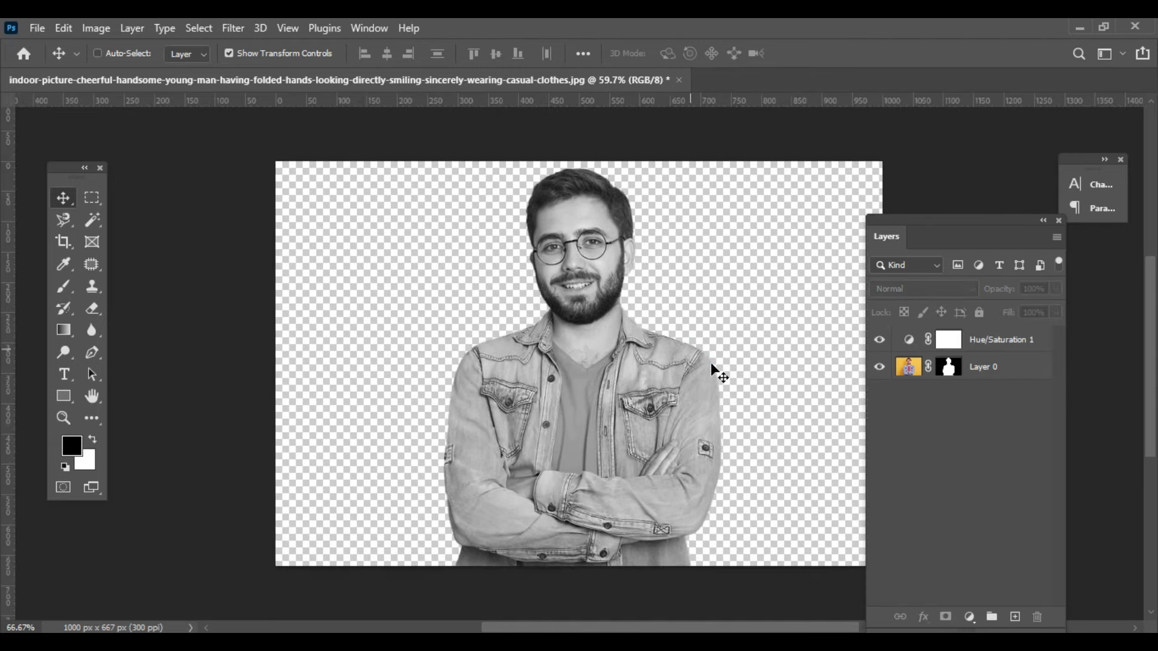
pyautogui.hotkey('ctrl', '+')
pyautogui.hotkey('ctrl', '+')
pyautogui.scroll(2, 710, 363)
pyautogui.scroll(3, 712, 363)
pyautogui.scroll(1, 715, 363)
pyautogui.hotkey('ctrl', '0')
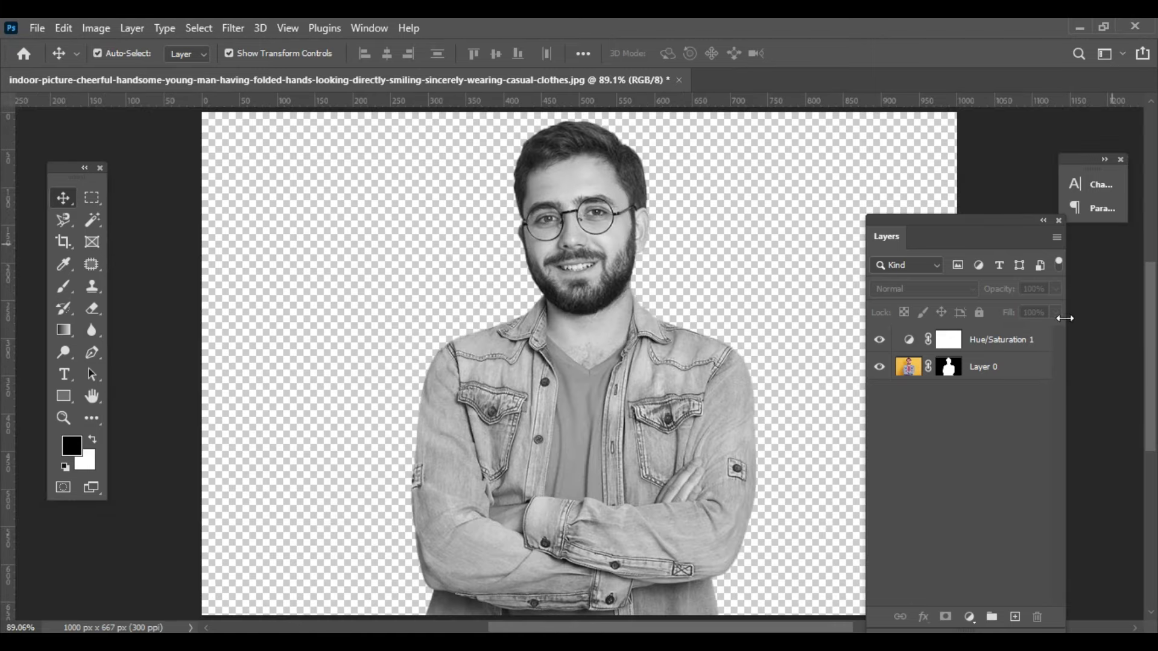
pyautogui.click(1057, 237)
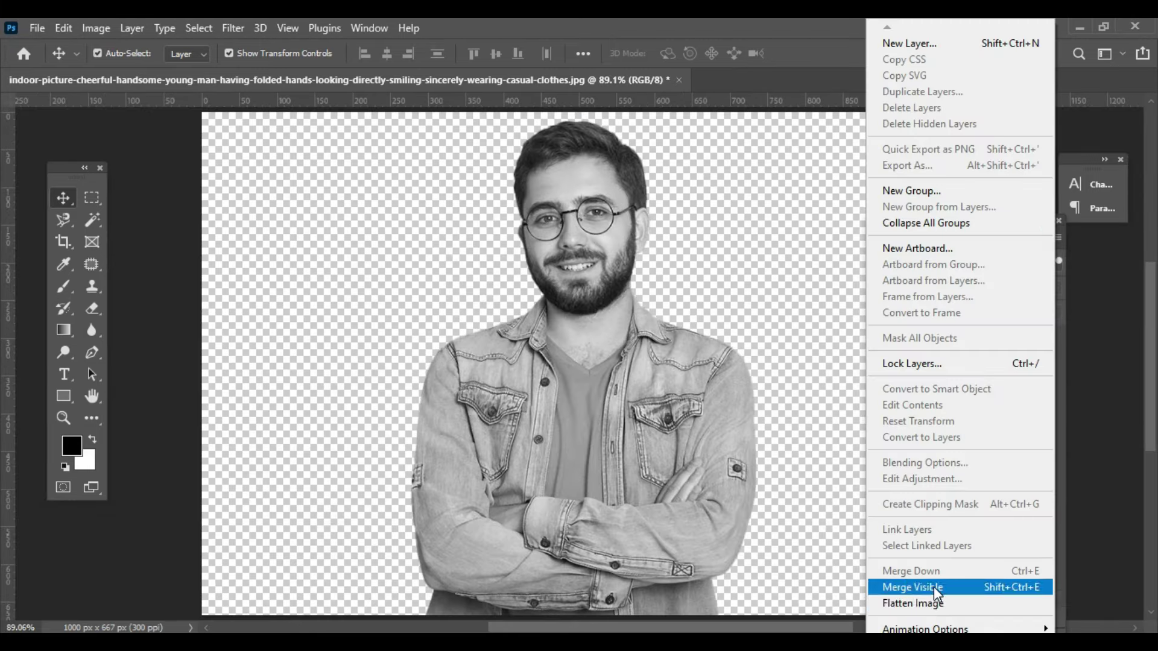
pyautogui.click(933, 587)
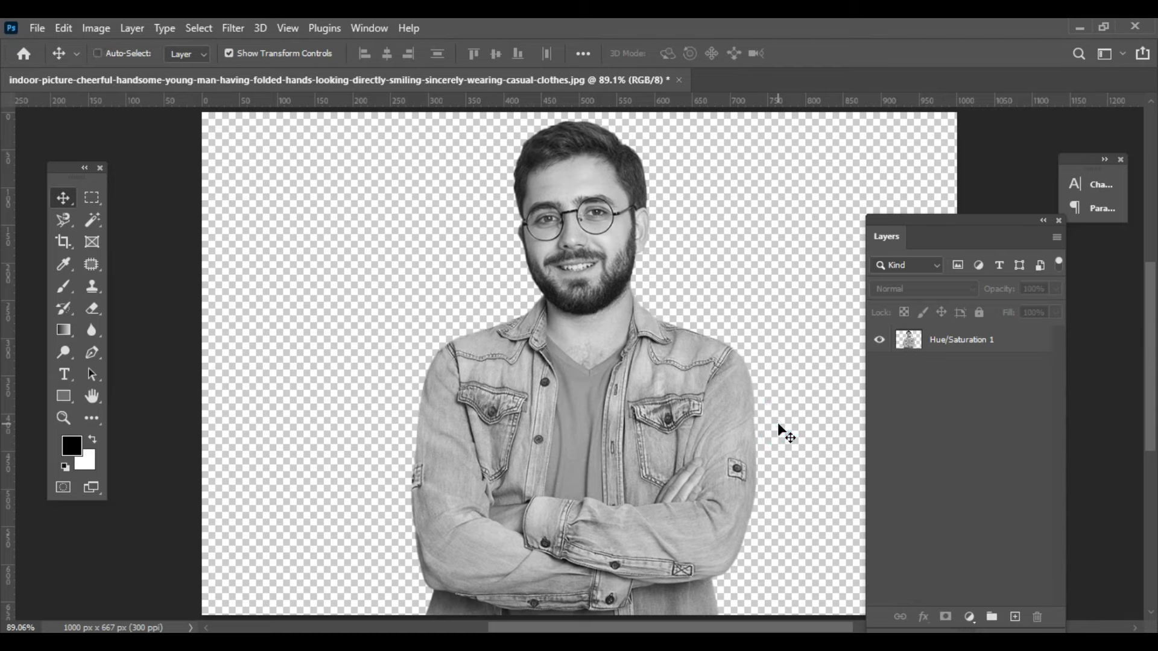
pyautogui.hotkey('ctrl', '-')
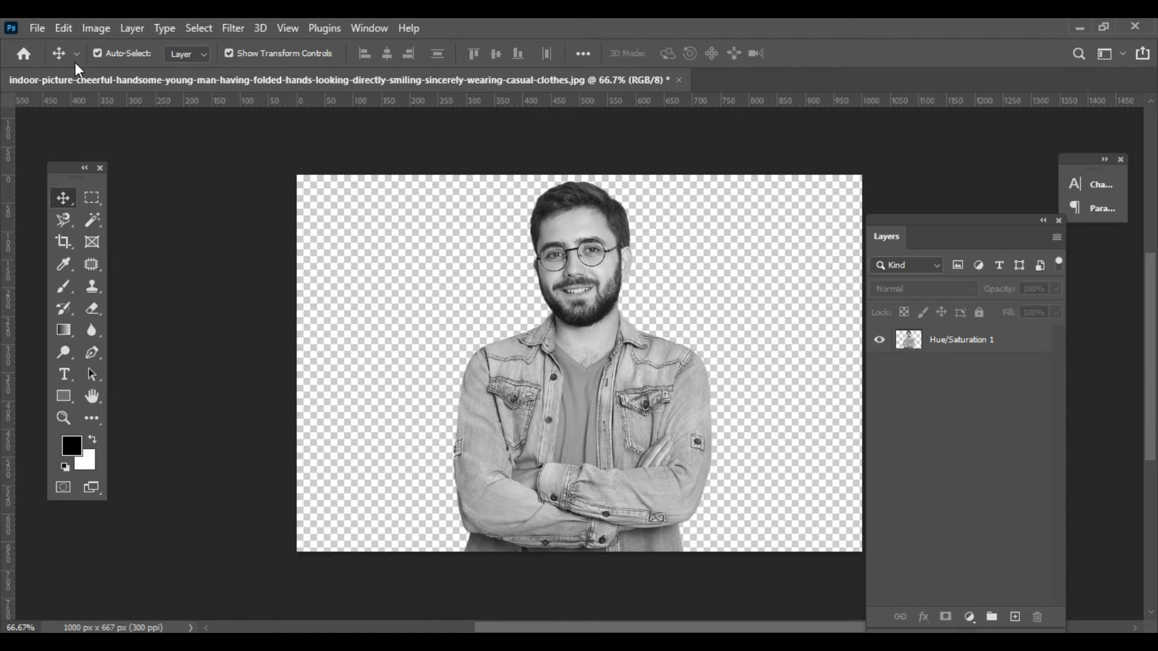
# - Create a new 35 × 45 mm, 300 ppi Grayscale document with a white background
pyautogui.click(37, 28)
pyautogui.click(48, 47)
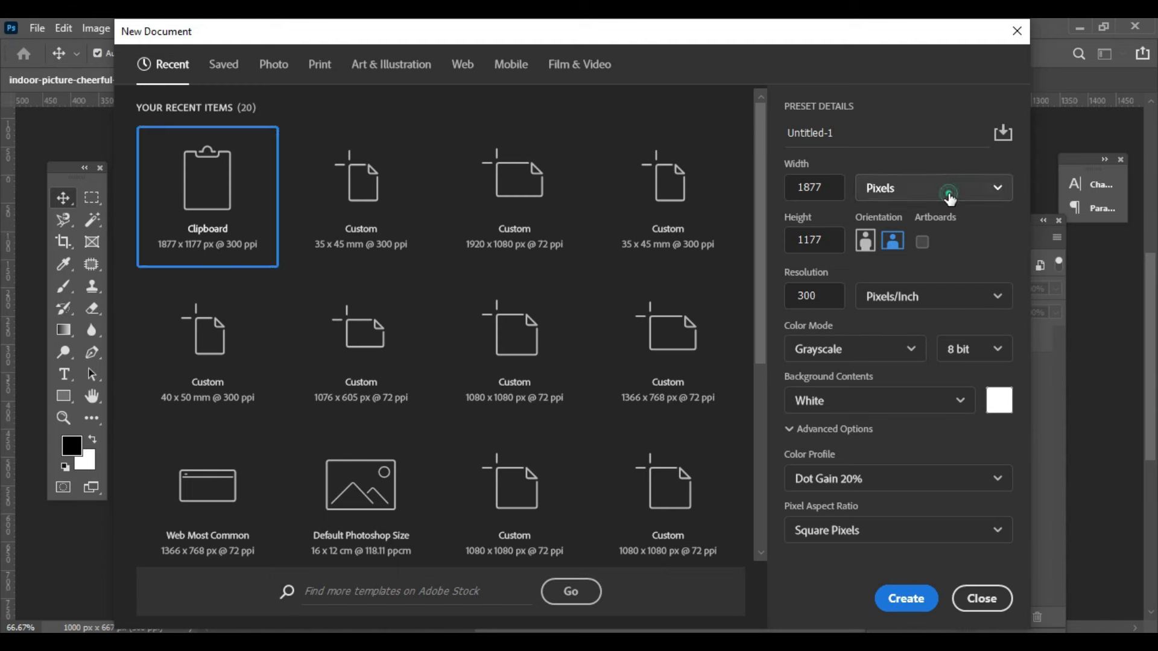
pyautogui.click(949, 195)
pyautogui.click(914, 305)
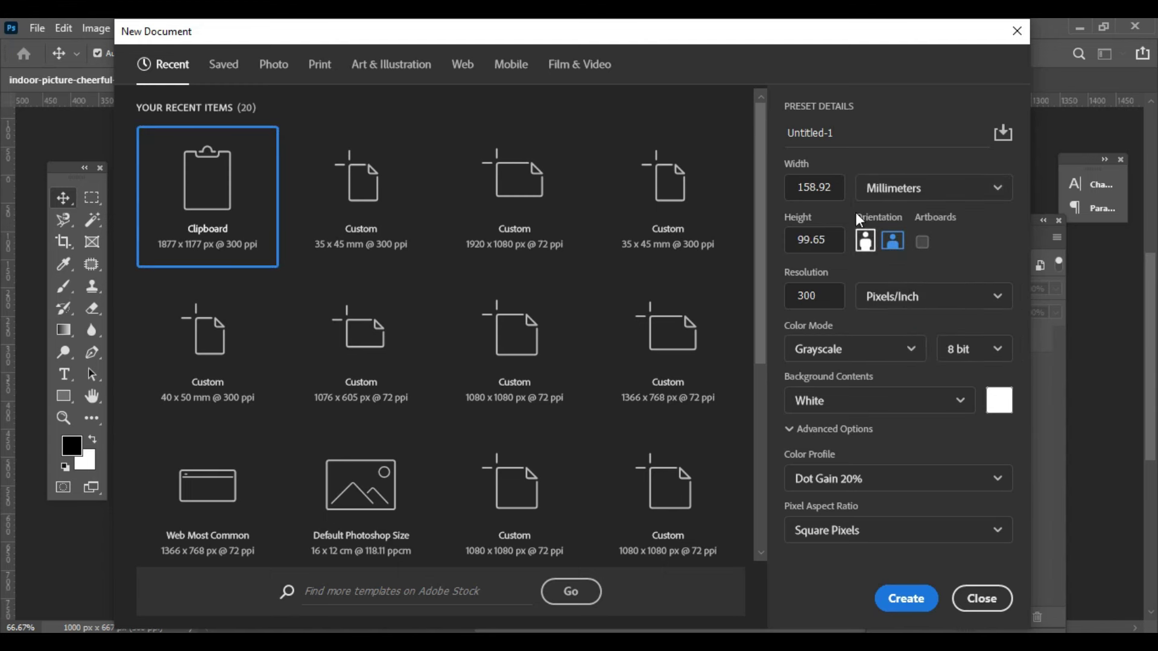
pyautogui.doubleClick(835, 191)
pyautogui.write('35')
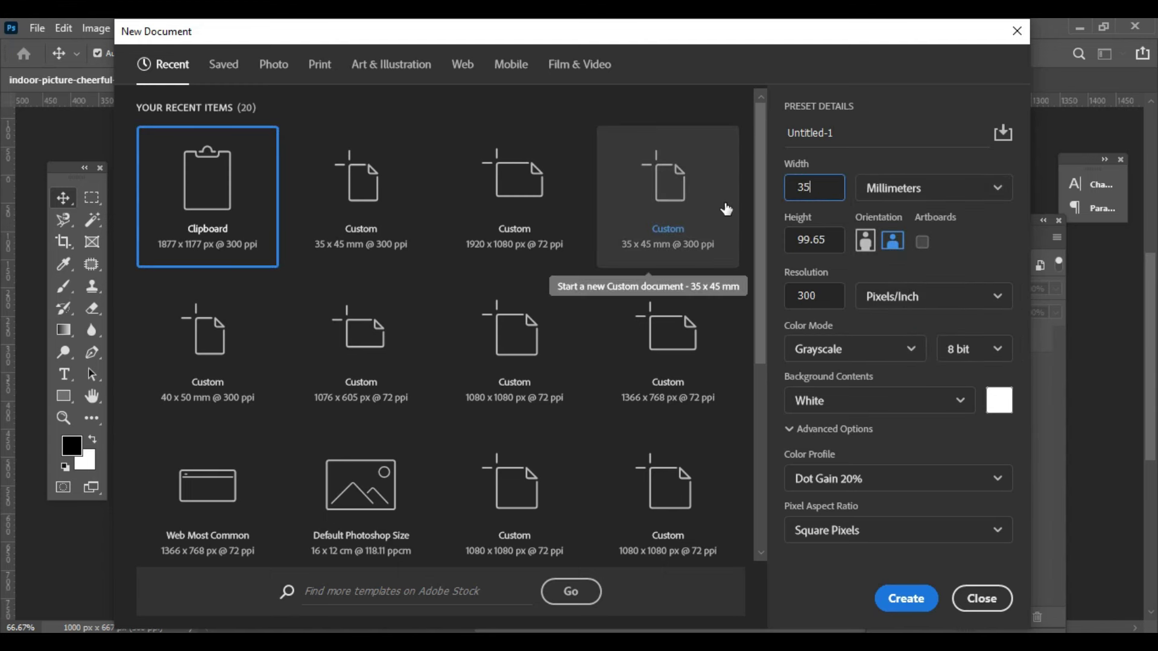
pyautogui.doubleClick(823, 240)
pyautogui.write('45')
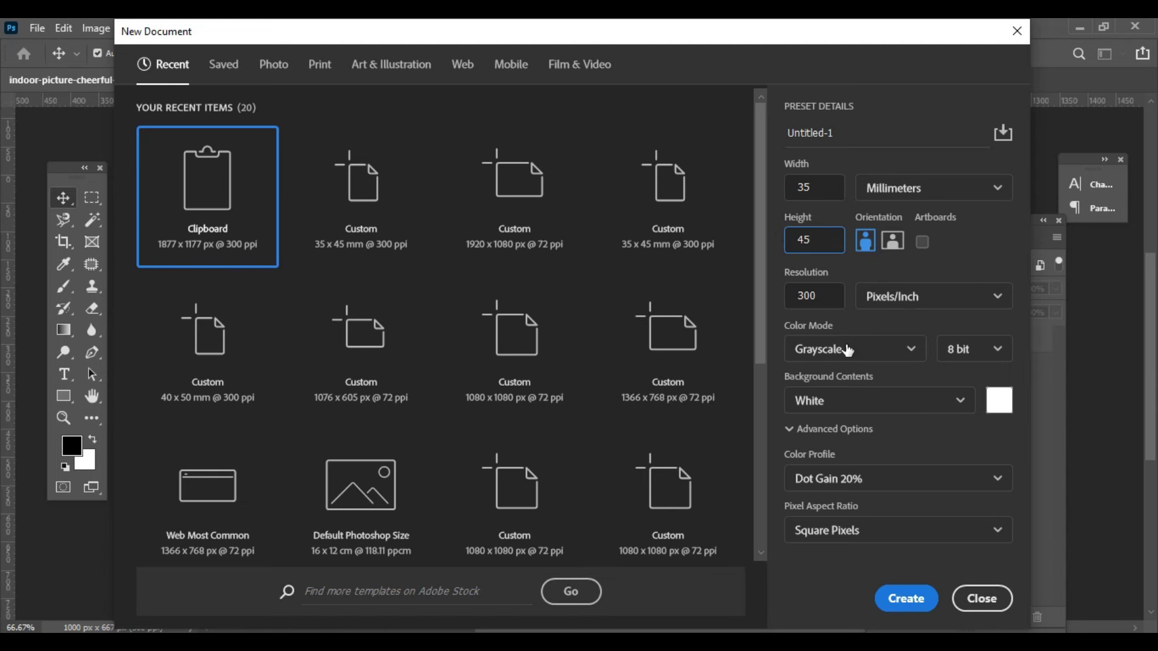
pyautogui.click(913, 354)
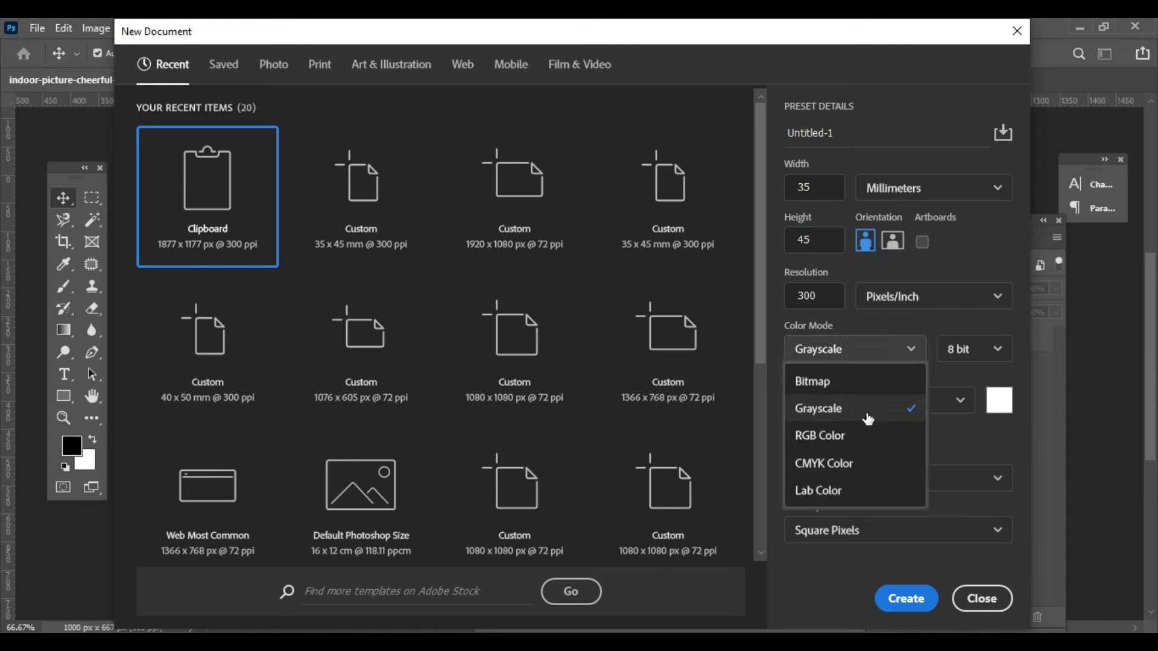
pyautogui.click(823, 413)
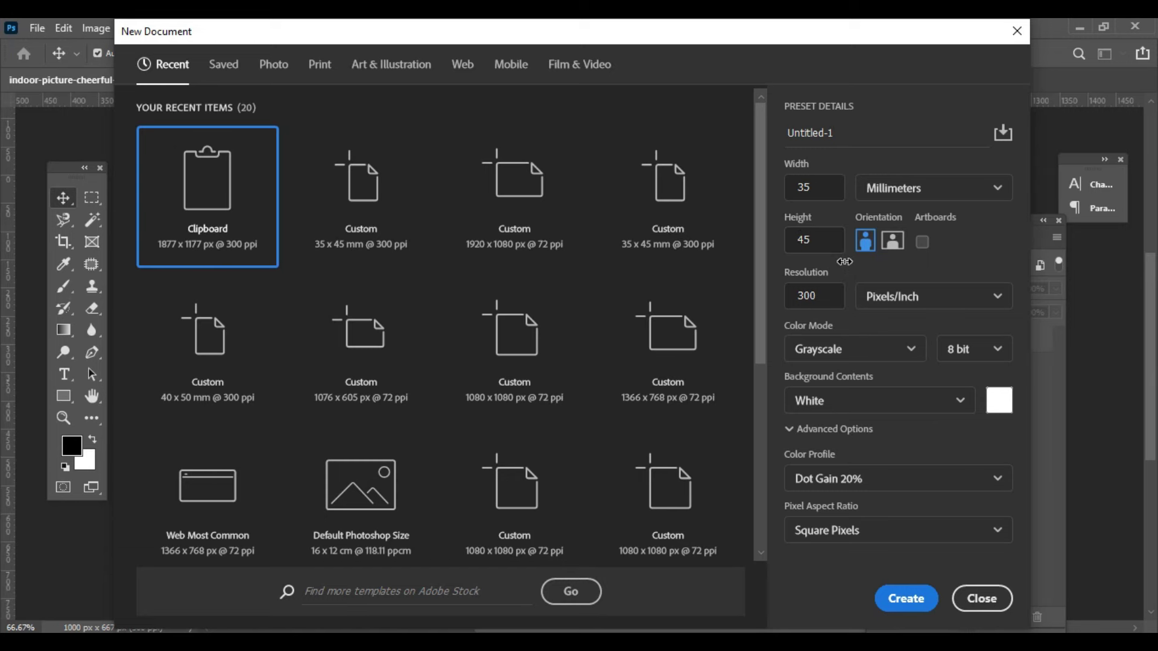
pyautogui.click(906, 598)
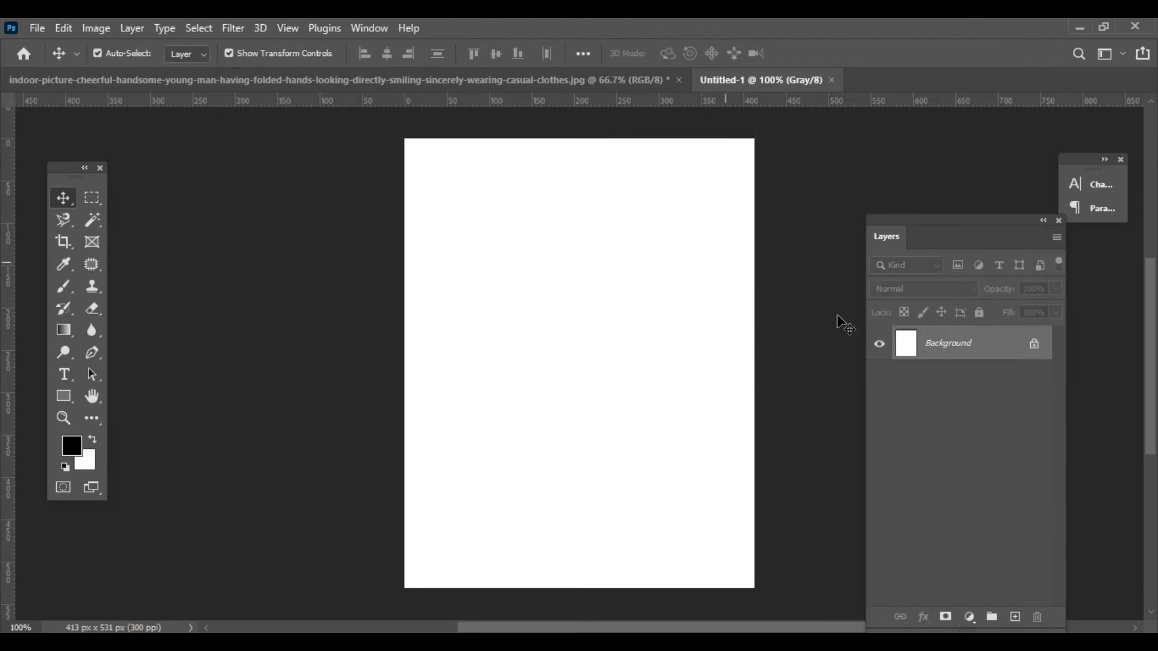
# - Copy the grey portrait layer into the new passport-size document
pyautogui.click(620, 83)
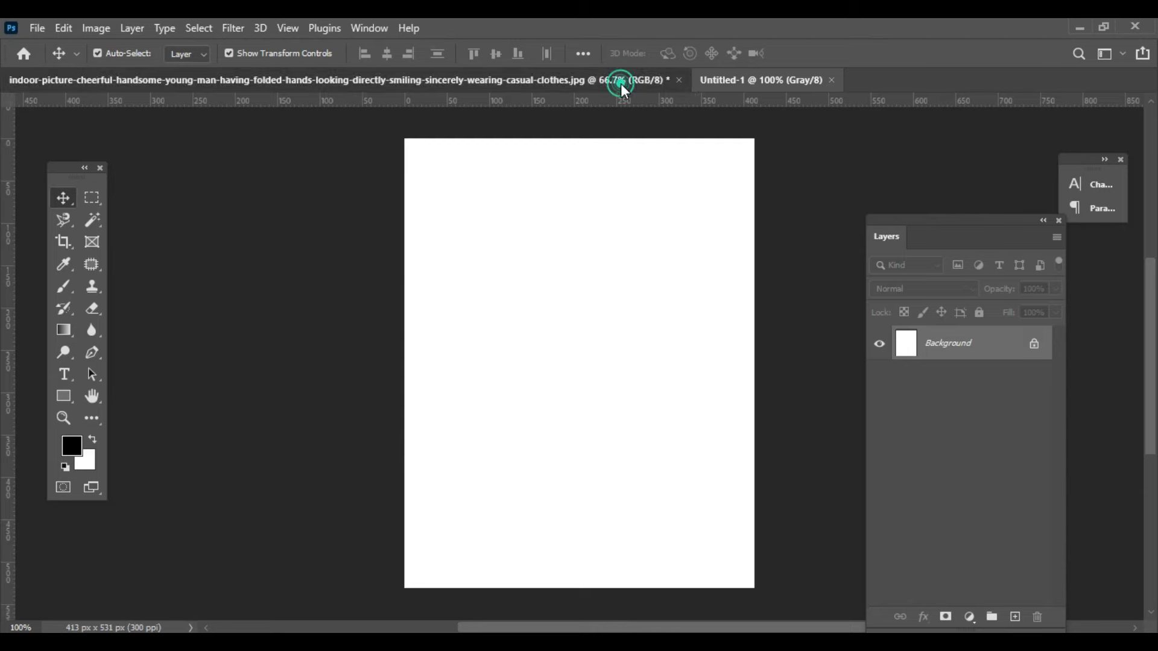
pyautogui.click(622, 363)
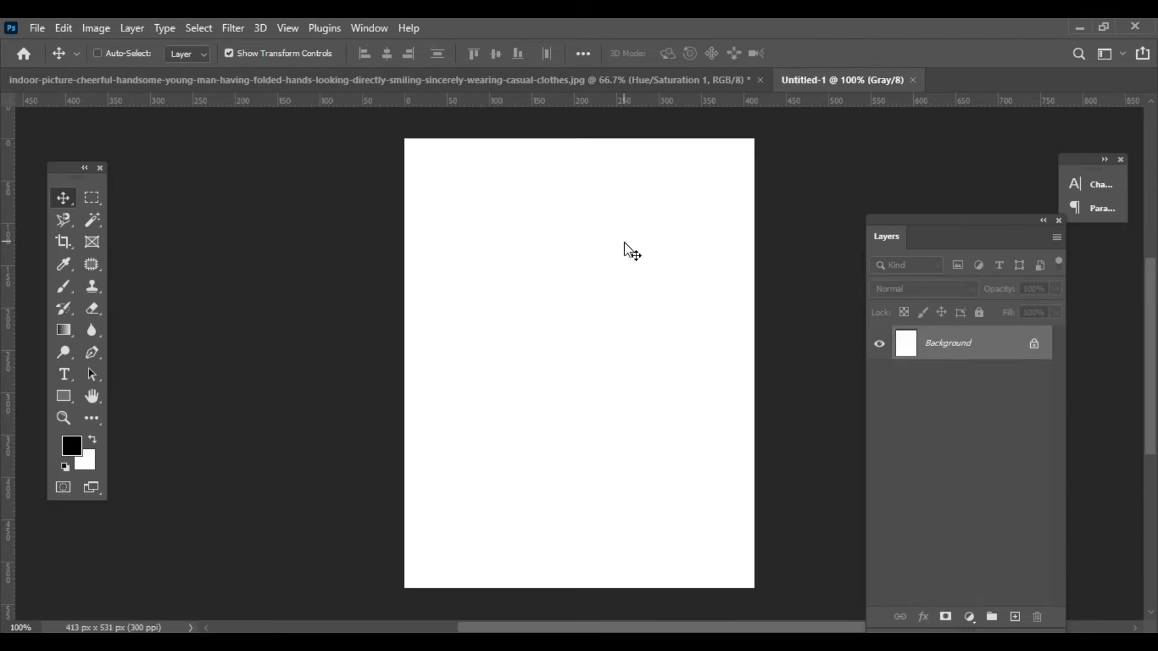
pyautogui.moveTo(811, 77); pyautogui.dragTo(624, 252)
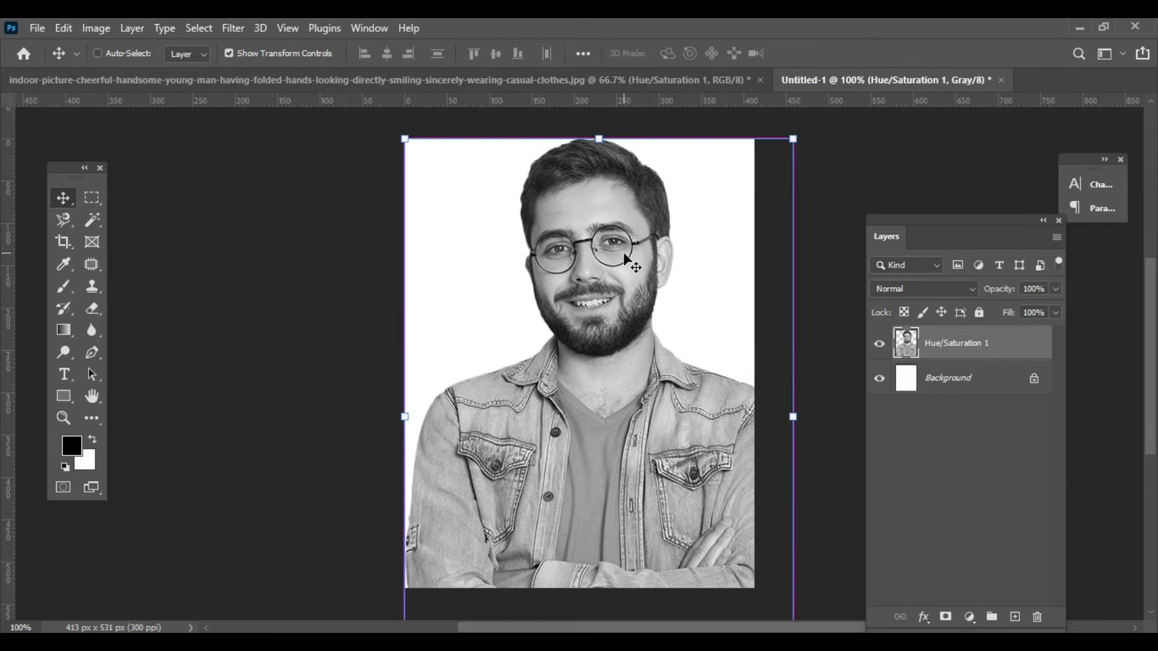
pyautogui.hotkey('ctrl', '-')
pyautogui.hotkey('ctrl', '-')
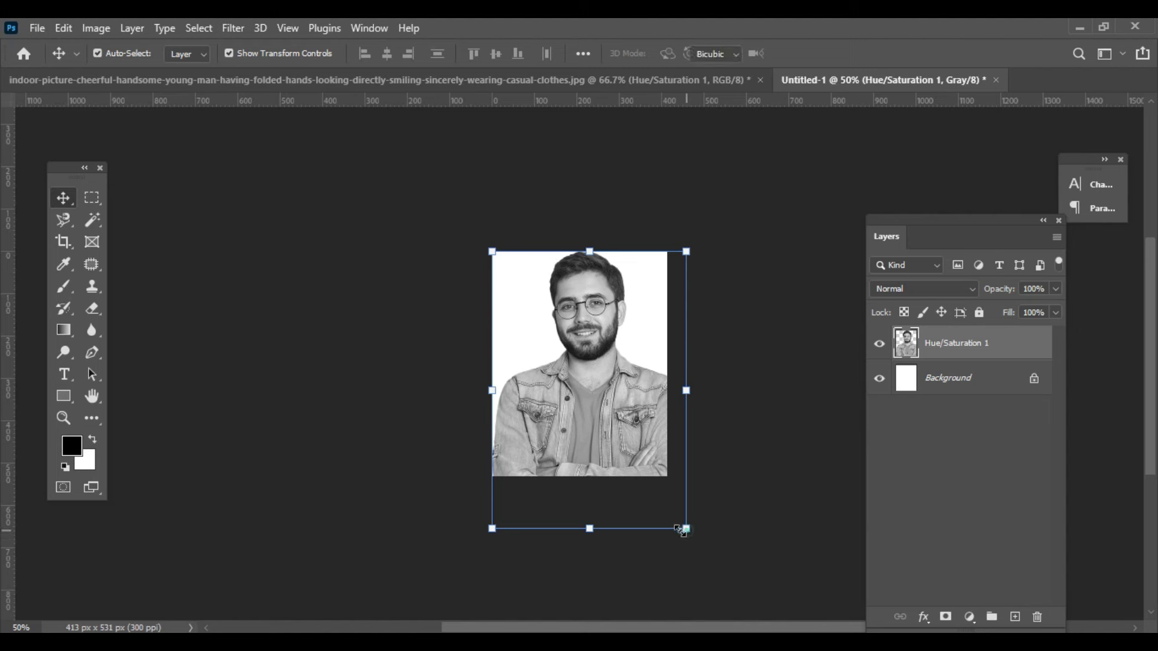
# - Scale the portrait up to about 108% so it covers the 35 × 45 mm canvas
pyautogui.moveTo(686, 529); pyautogui.dragTo(667, 503)
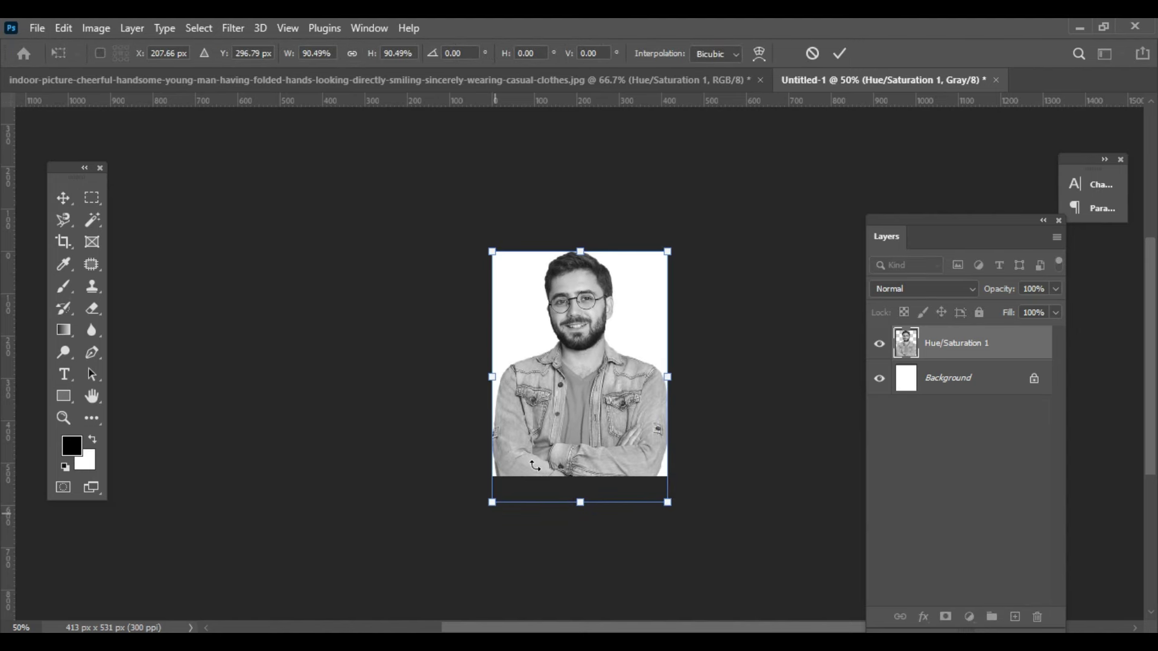
pyautogui.moveTo(569, 379); pyautogui.dragTo(573, 398)
pyautogui.moveTo(492, 522); pyautogui.dragTo(483, 533)
pyautogui.moveTo(667, 533); pyautogui.dragTo(672, 542)
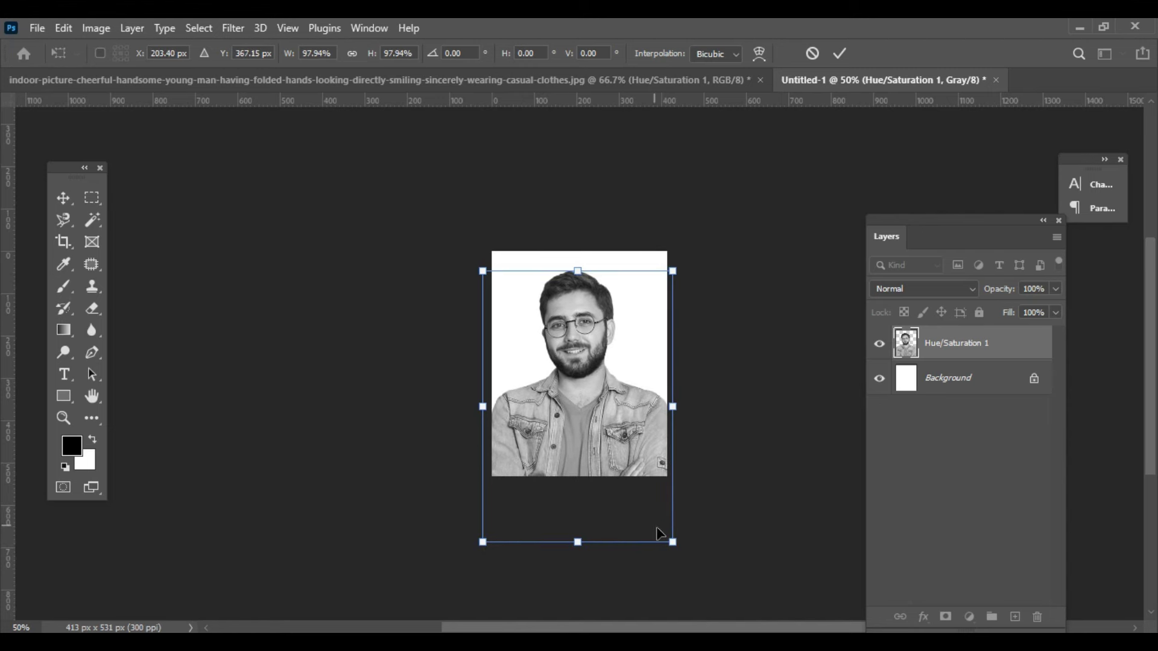
pyautogui.moveTo(578, 543); pyautogui.dragTo(577, 569)
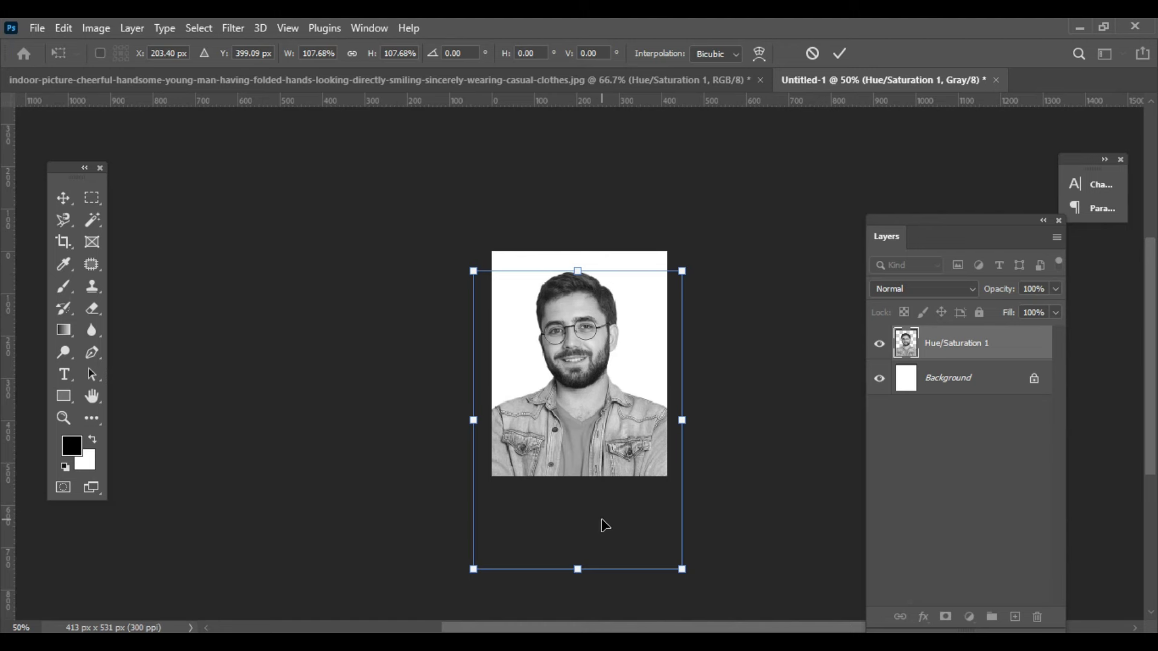
pyautogui.click(801, 432)
pyautogui.hotkey('ctrl', '0')
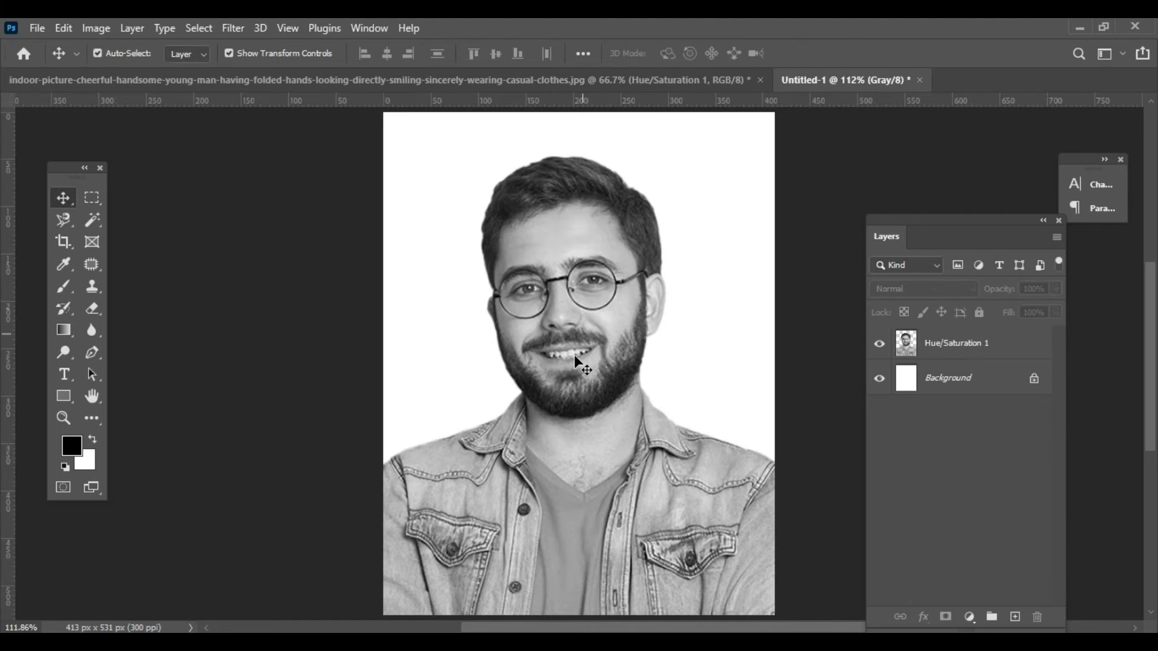
# - Merge Visible into a Background layer and unlock it as Layer 0
pyautogui.click(577, 314)
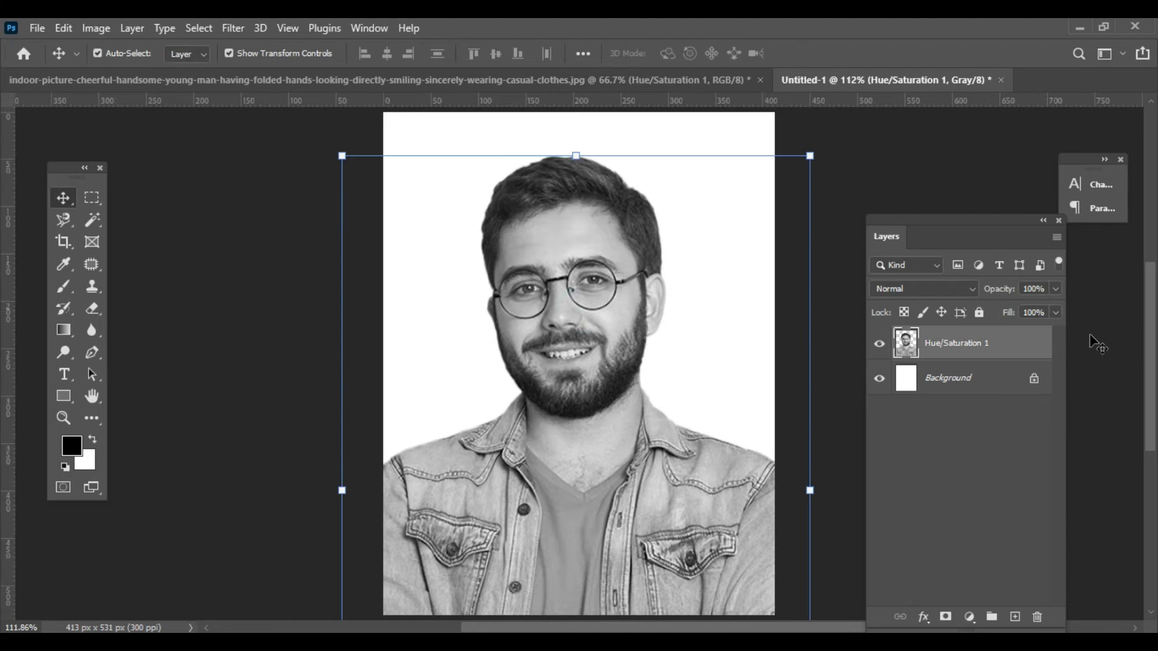
pyautogui.click(978, 487)
pyautogui.click(1057, 237)
pyautogui.click(931, 586)
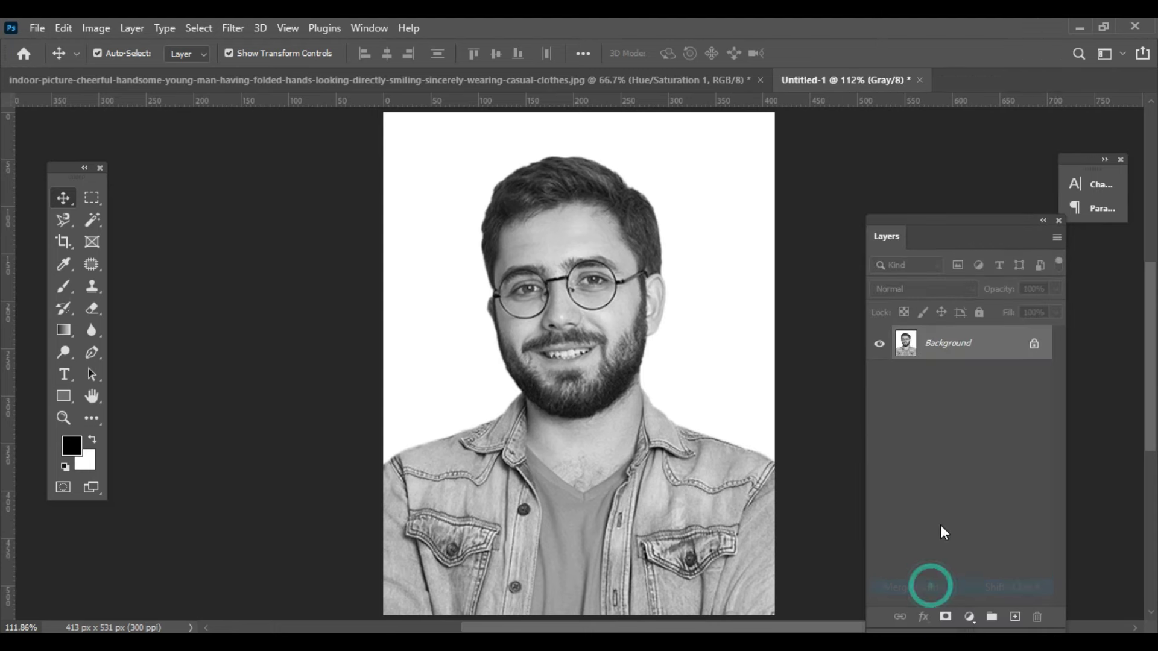
pyautogui.click(1033, 344)
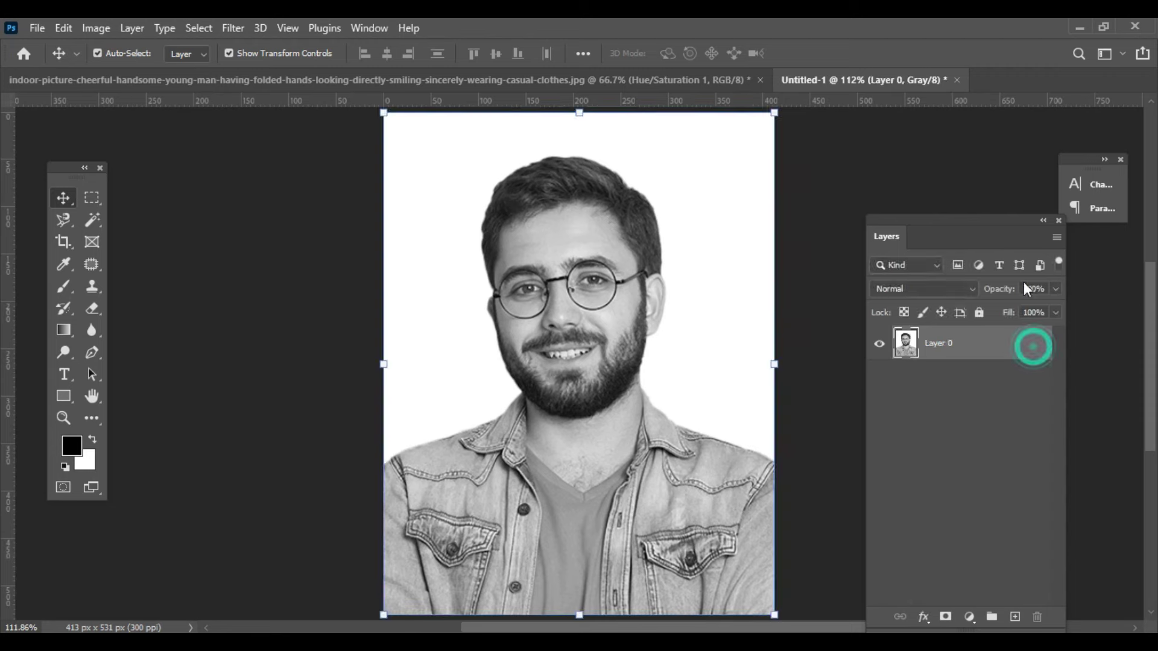
# - Add a 1 px black Inside Stroke effect to Layer 0
pyautogui.click(922, 619)
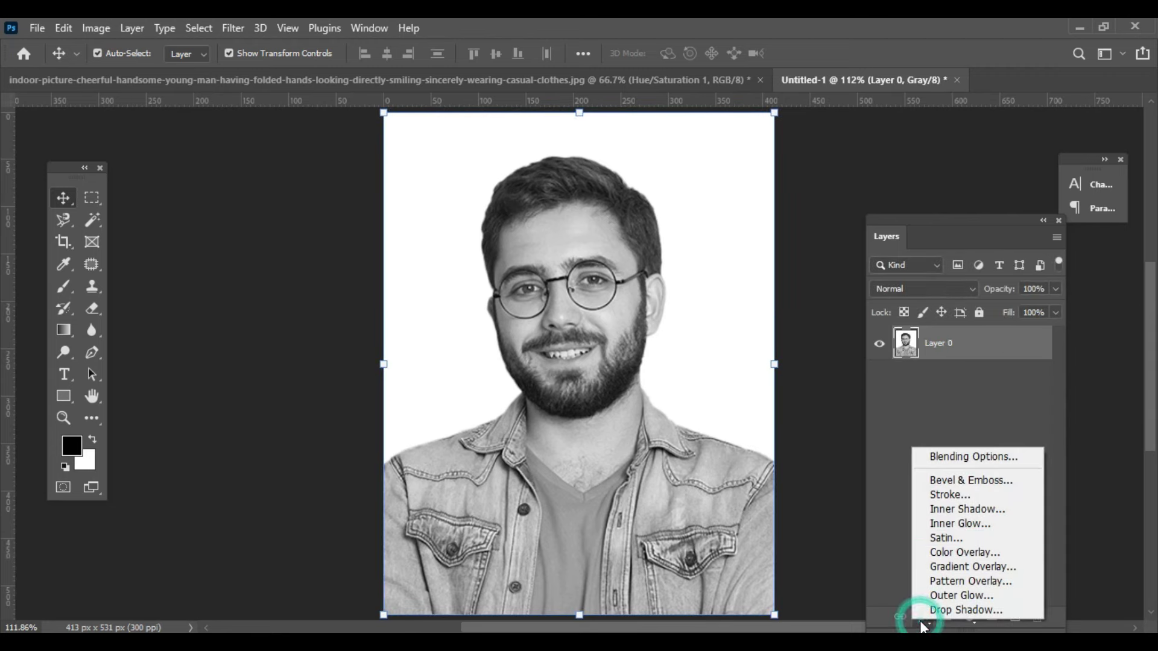
pyautogui.click(958, 499)
pyautogui.click(745, 264)
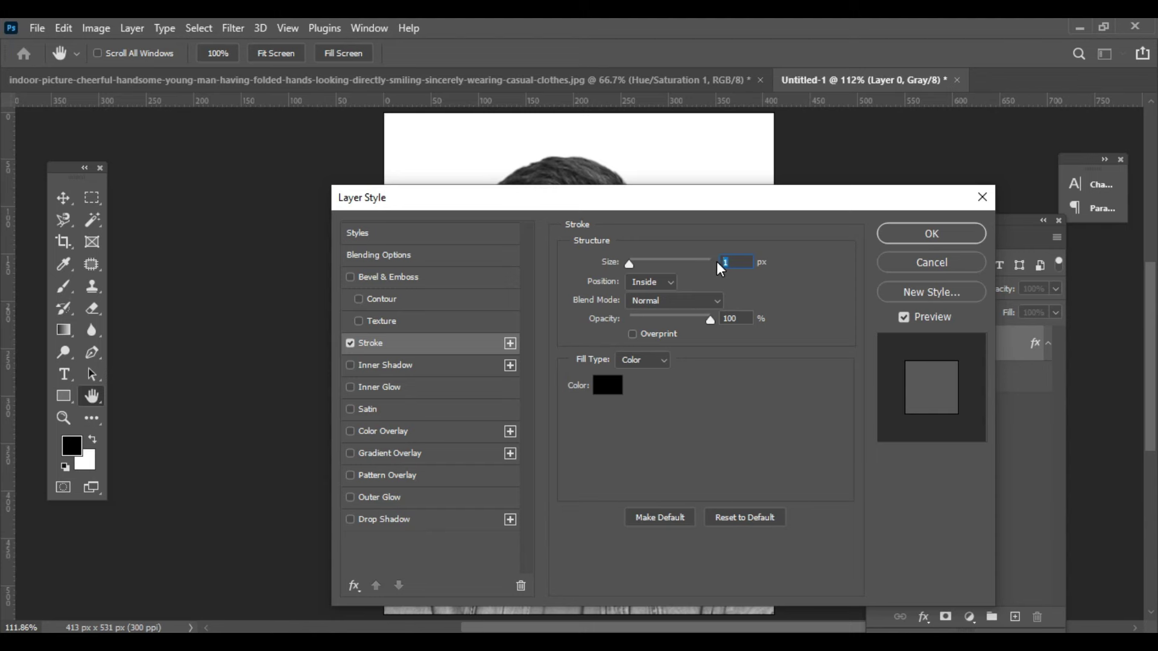
pyautogui.click(742, 262)
pyautogui.click(963, 234)
pyautogui.click(806, 406)
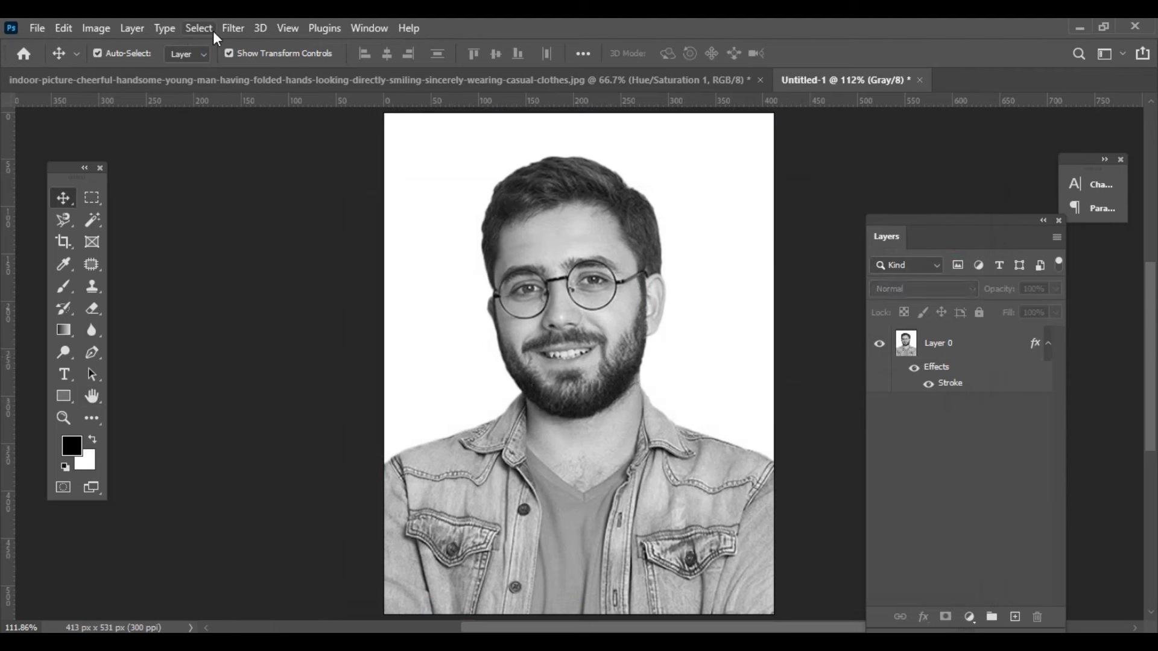
# - Set the canvas size to 40 × 50 mm
pyautogui.click(84, 30)
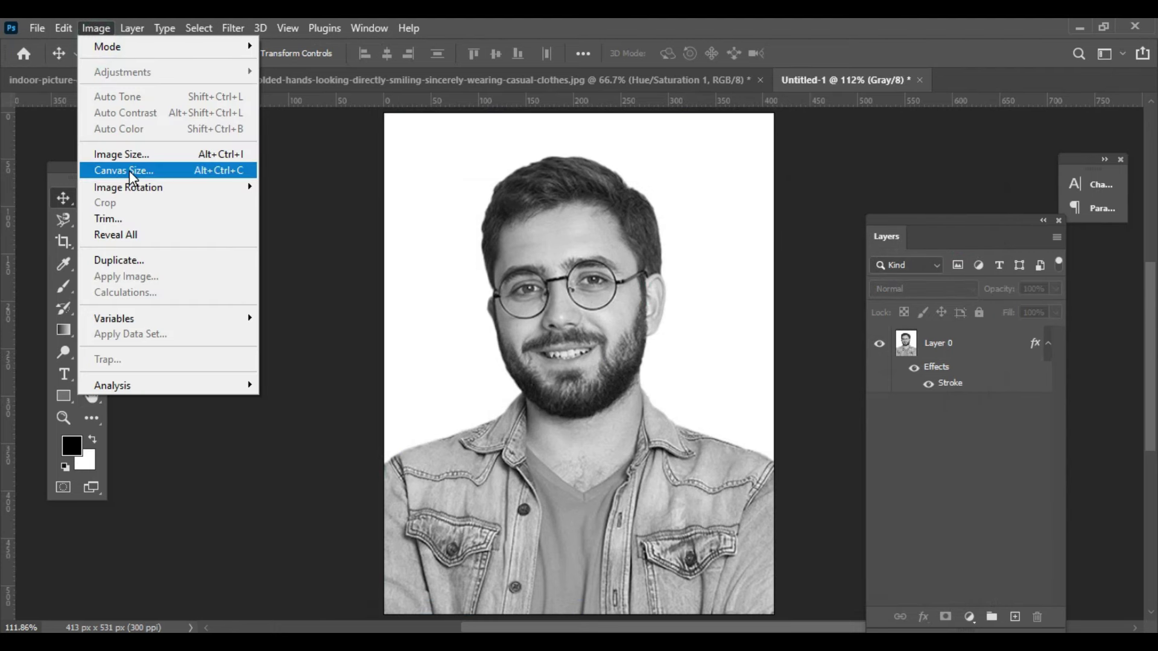
pyautogui.click(129, 171)
pyautogui.click(677, 334)
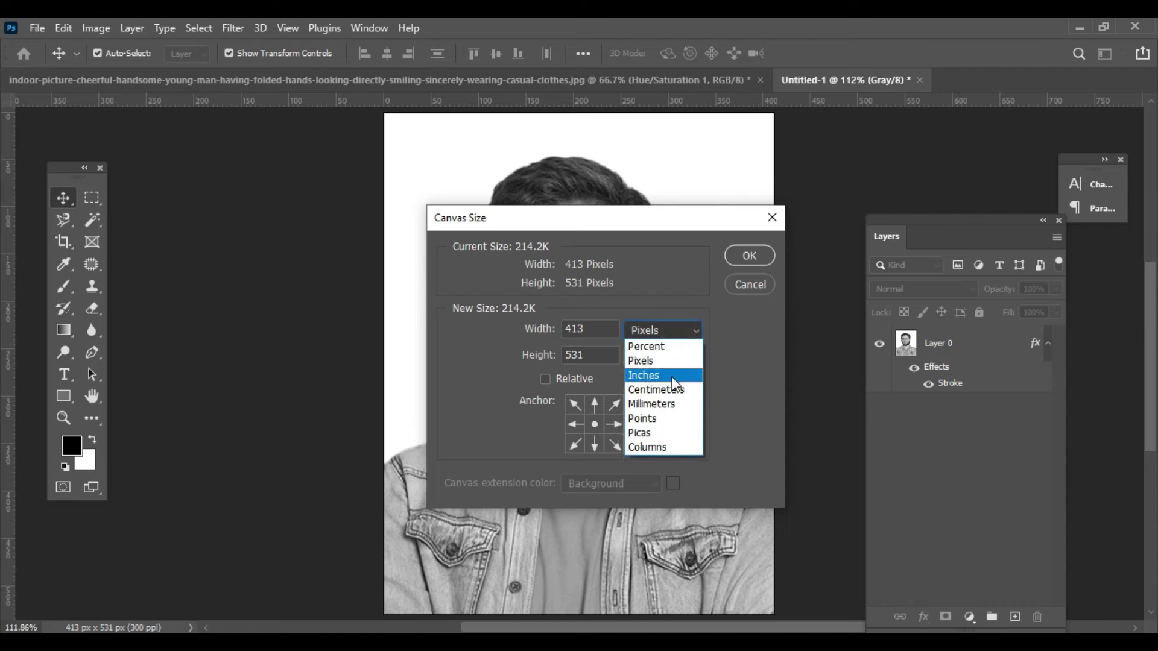
pyautogui.click(665, 403)
pyautogui.doubleClick(609, 329)
pyautogui.write('40')
pyautogui.doubleClick(600, 355)
pyautogui.write('50')
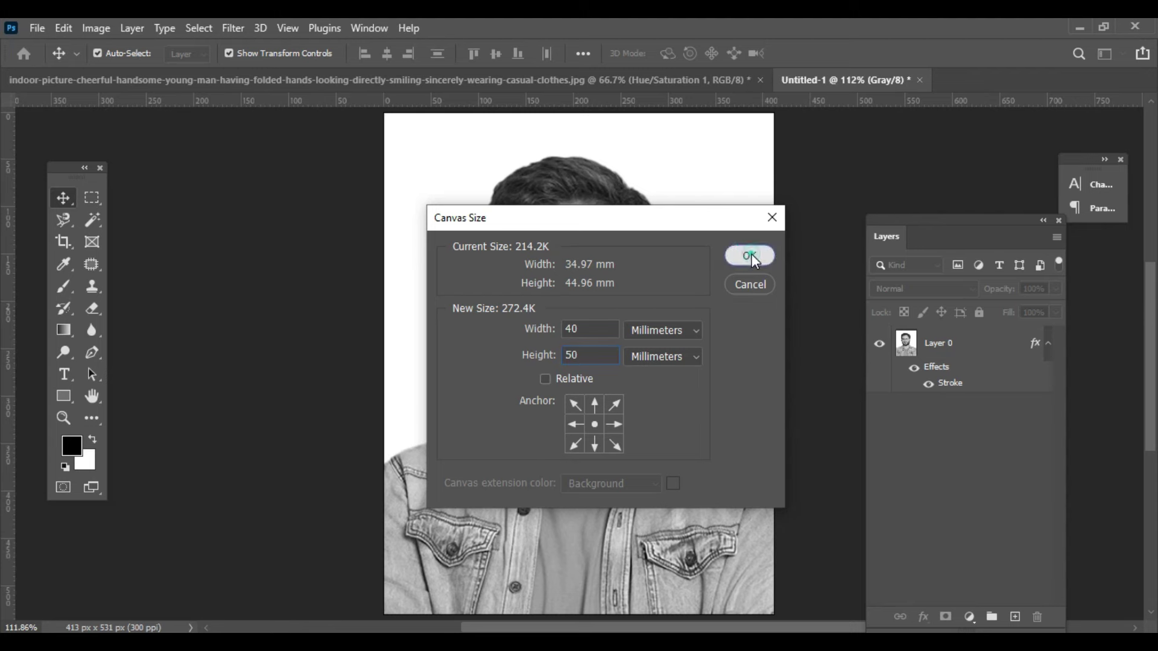
pyautogui.click(750, 256)
# - Fit the canvas in view and add an empty Layer 1 beneath Layer 0
pyautogui.hotkey('ctrl', '0')
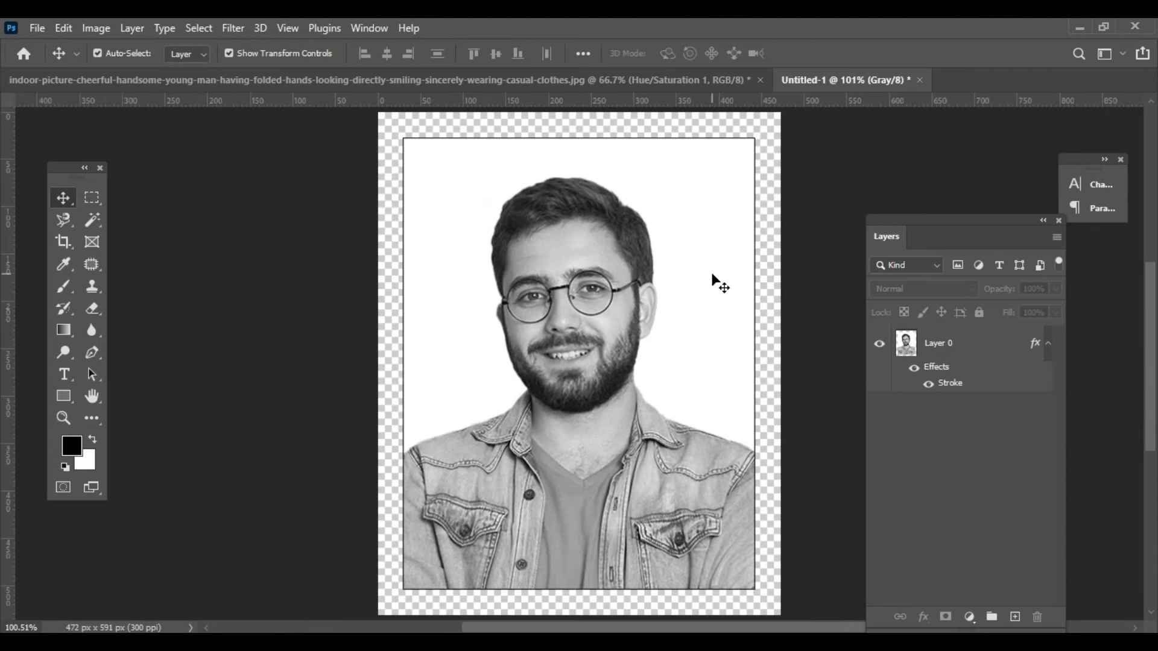
pyautogui.click(1017, 623)
pyautogui.moveTo(977, 343); pyautogui.dragTo(987, 430)
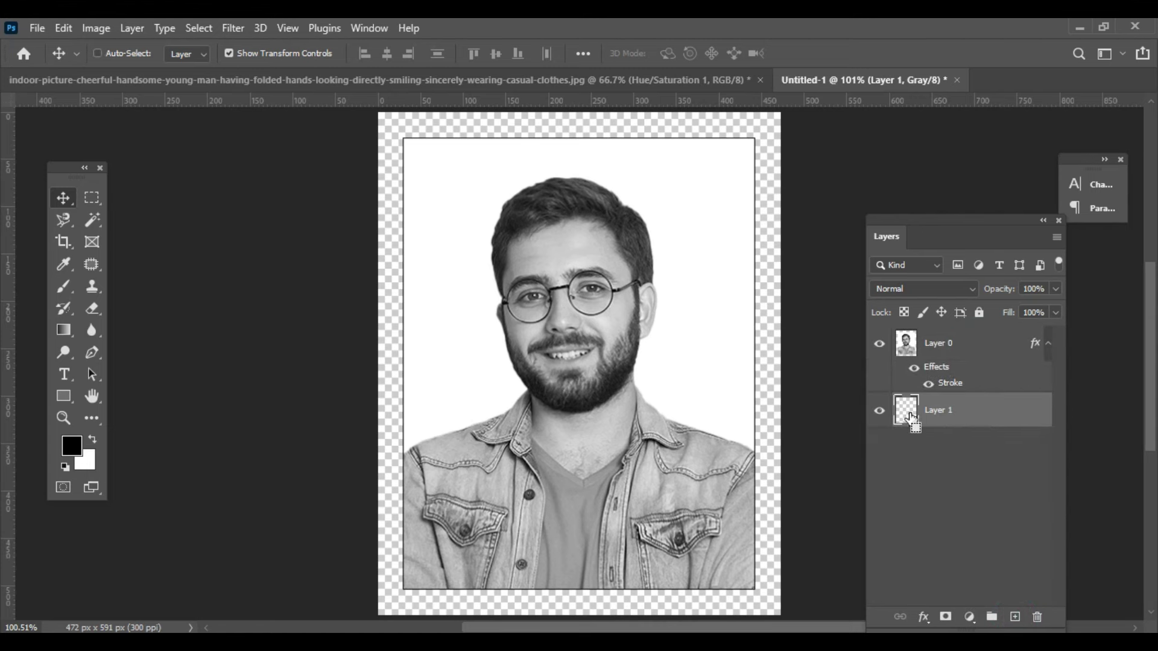
# - Fill Layer 1 with white and merge it with the photo into one Layer 0
pyautogui.hotkey('ctrl', 'BackSpace')
pyautogui.click(814, 362)
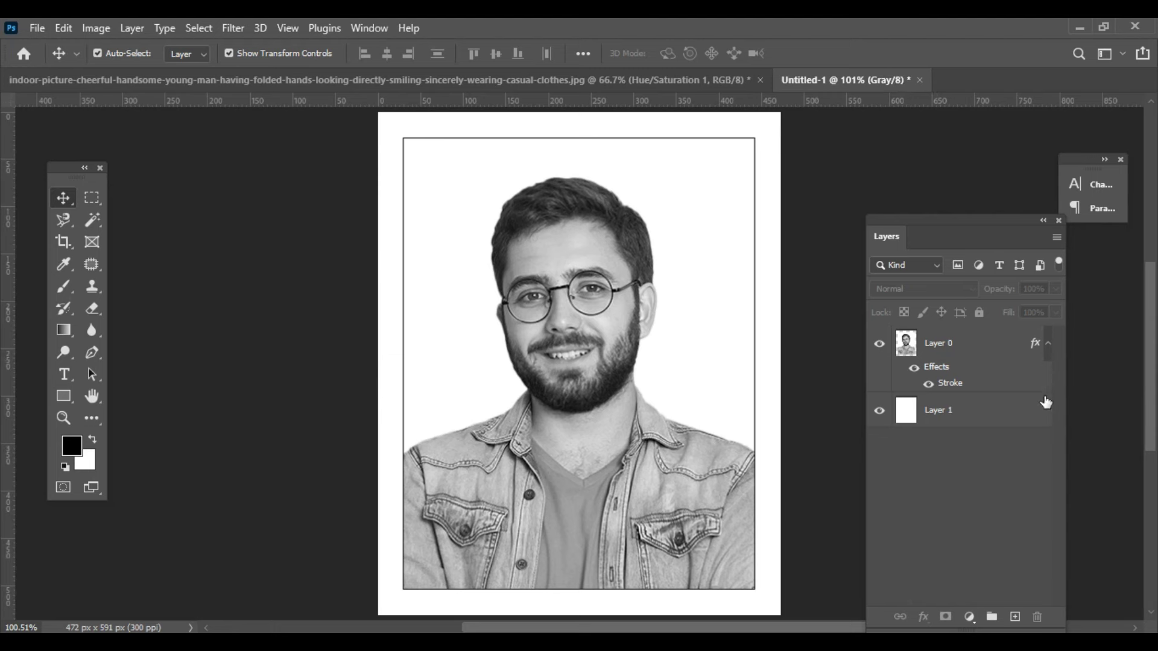
pyautogui.click(1057, 237)
pyautogui.click(928, 588)
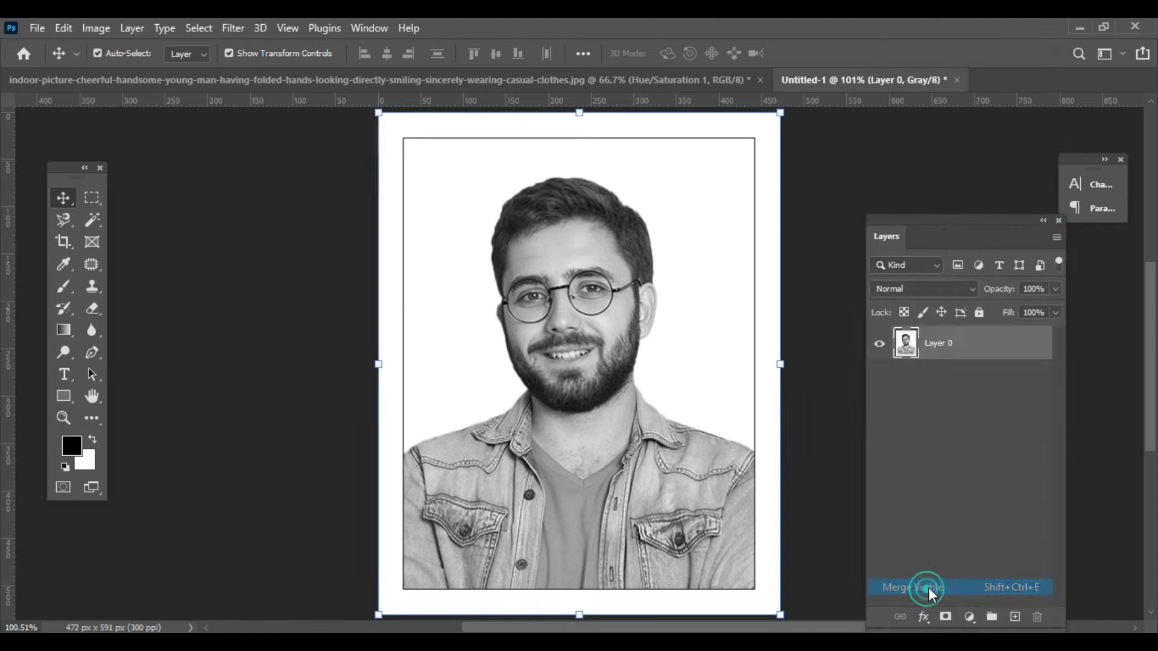
pyautogui.click(923, 617)
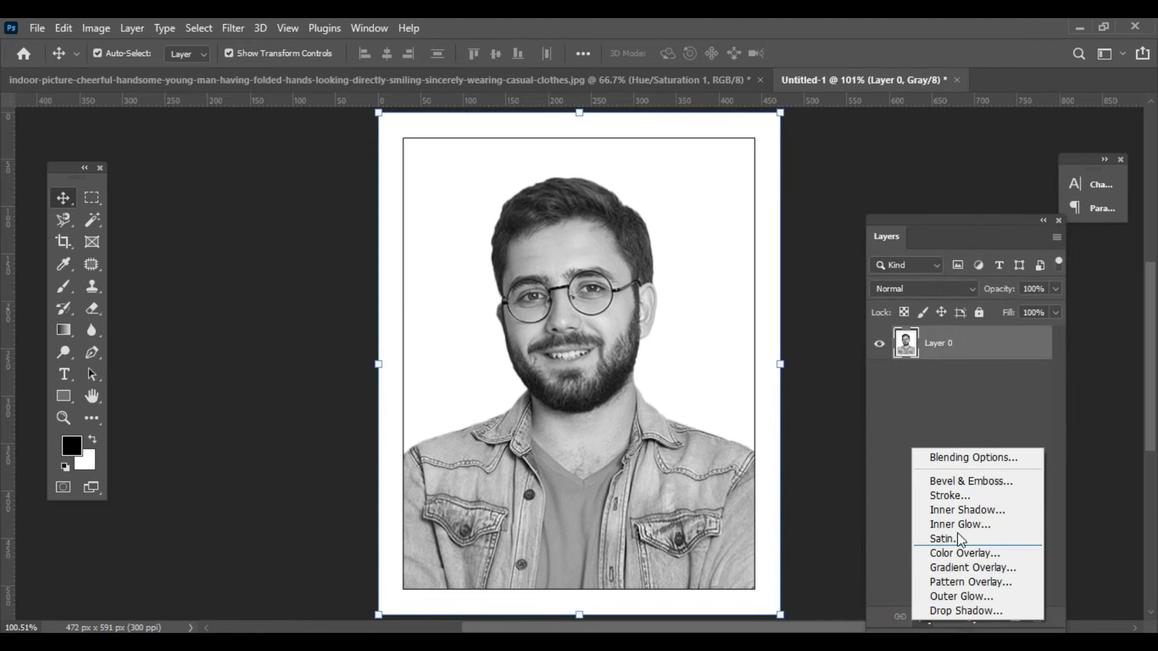
# - Add a 1 px black Stroke at the canvas edge, flatten, and unlock as Layer 0
pyautogui.click(965, 495)
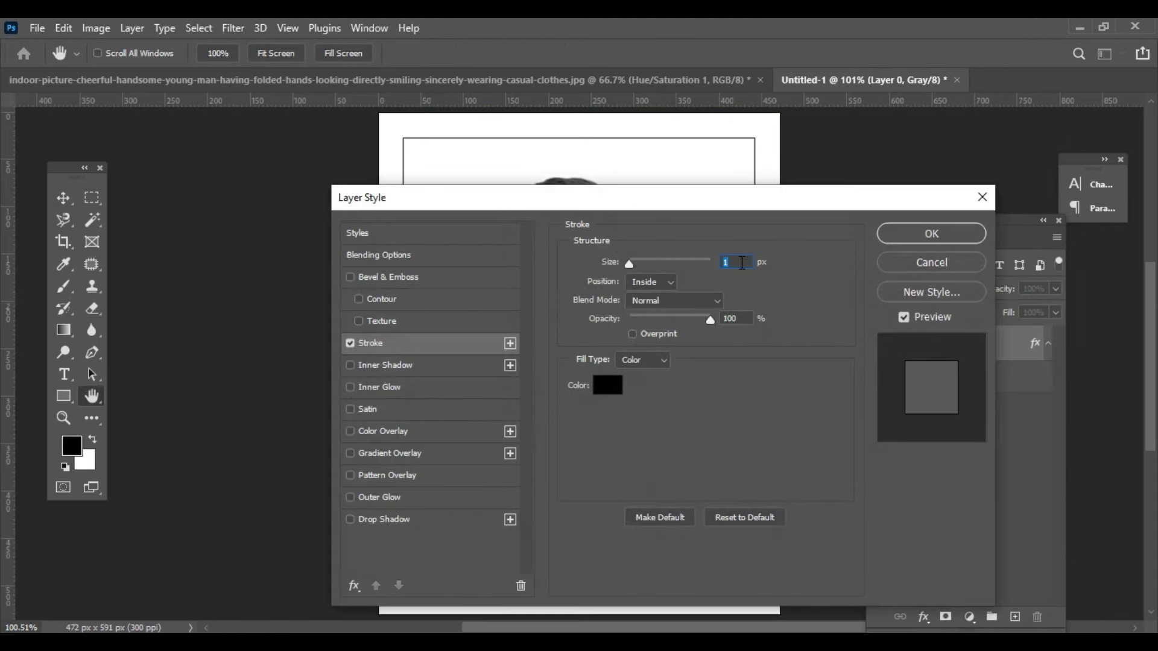
pyautogui.click(931, 233)
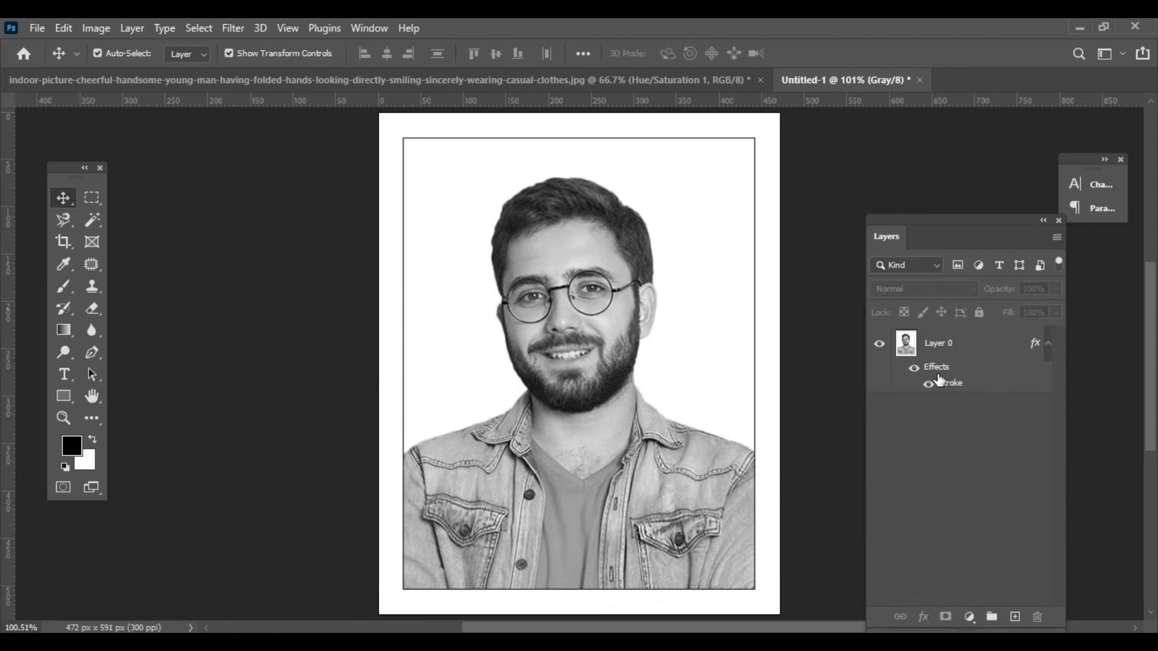
pyautogui.click(1055, 237)
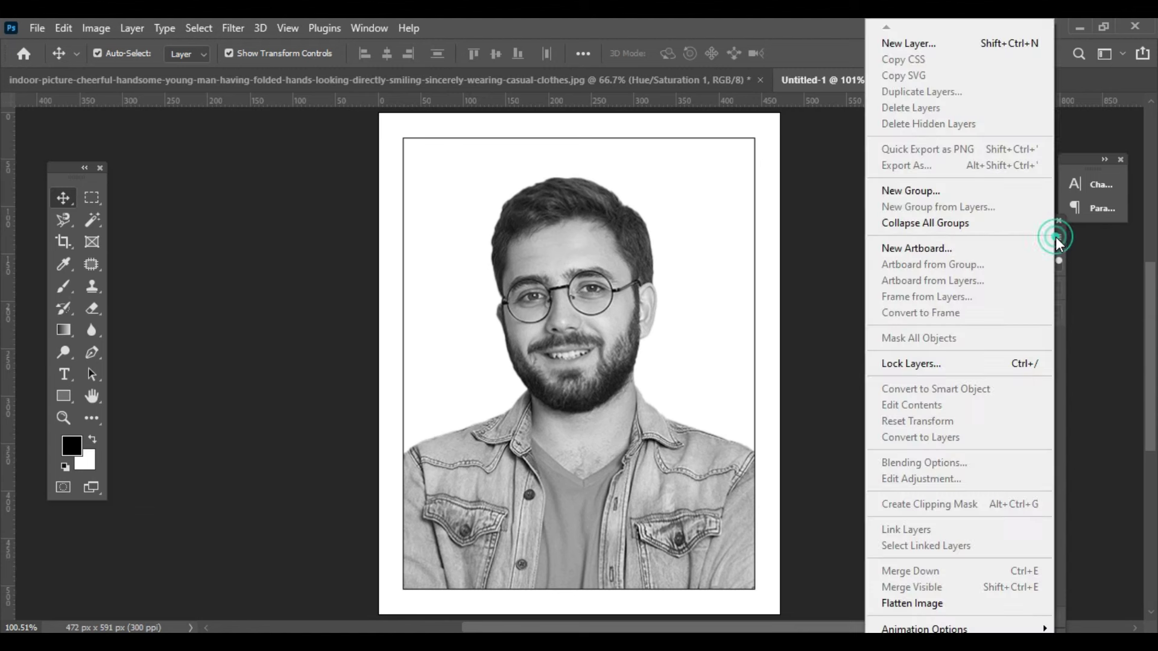
pyautogui.click(944, 601)
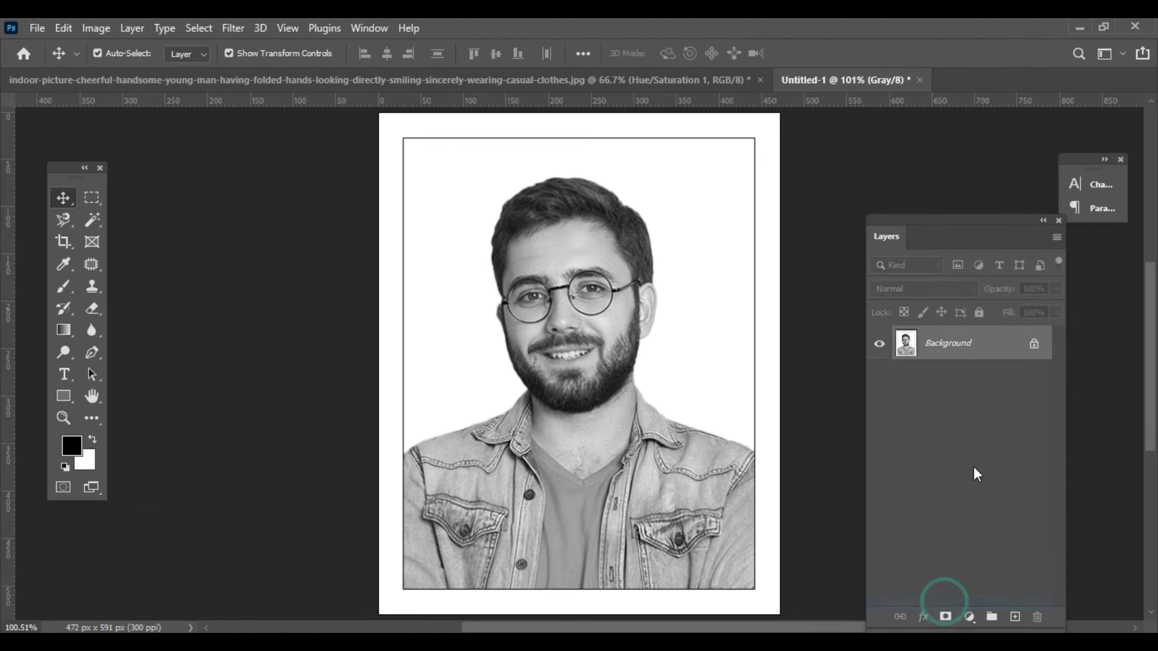
pyautogui.click(1033, 345)
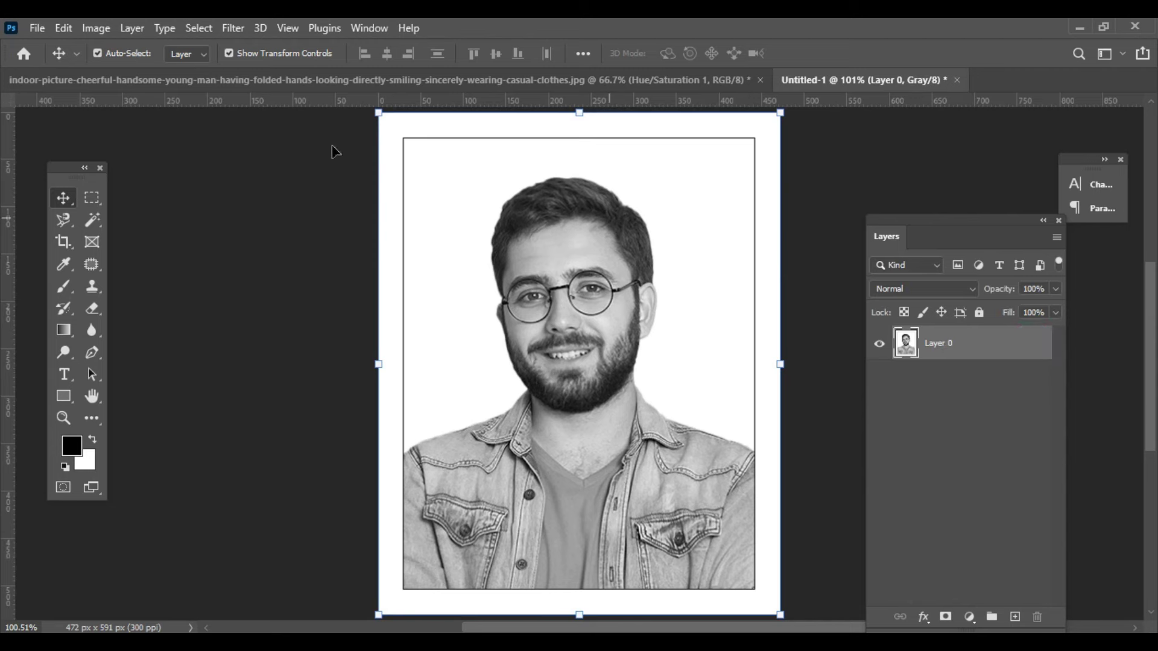
# - Set the canvas size to 210 × 297 mm (A4) and fit the page in view
pyautogui.click(96, 28)
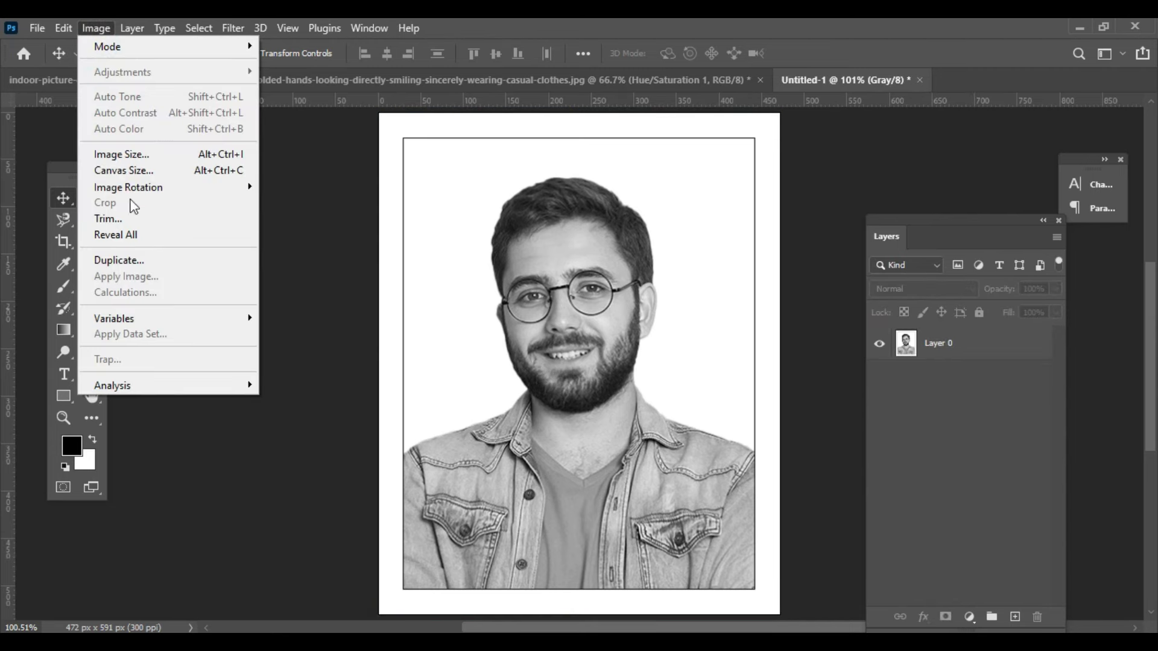
pyautogui.click(120, 171)
pyautogui.click(681, 331)
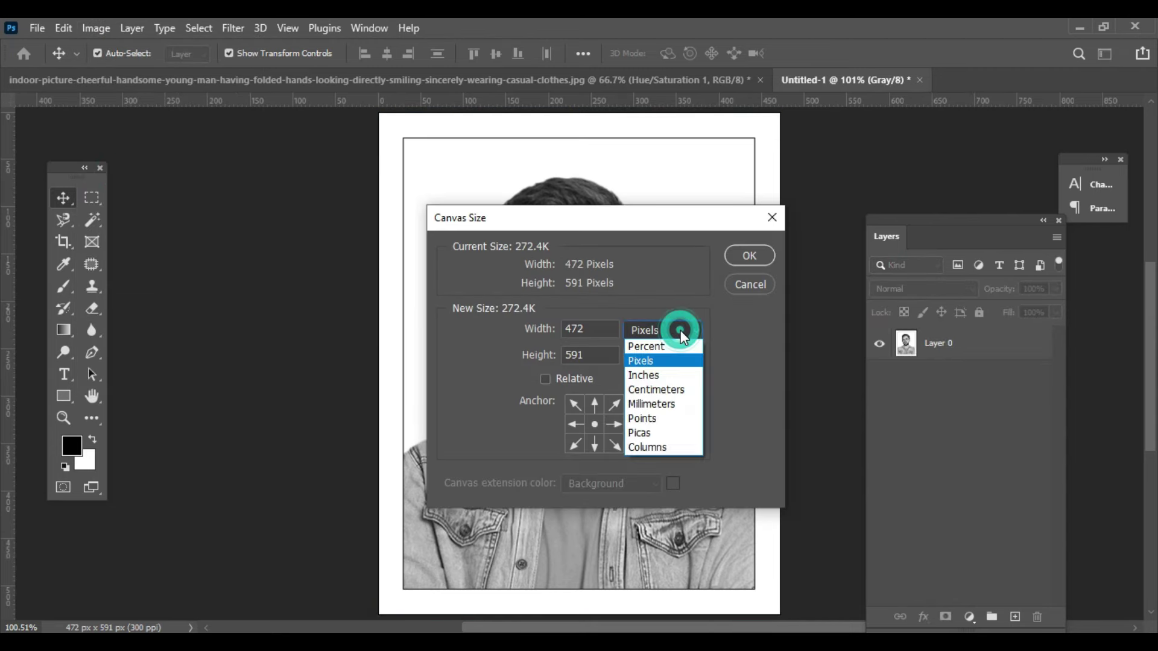
pyautogui.click(672, 404)
pyautogui.doubleClick(606, 329)
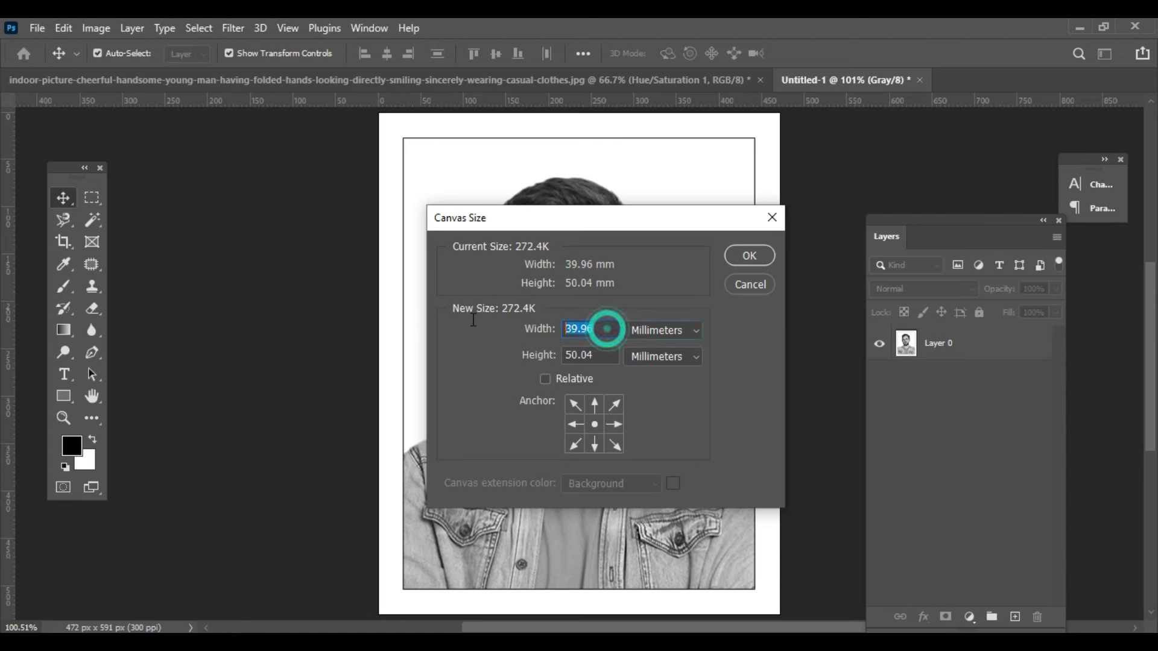
pyautogui.write('0')
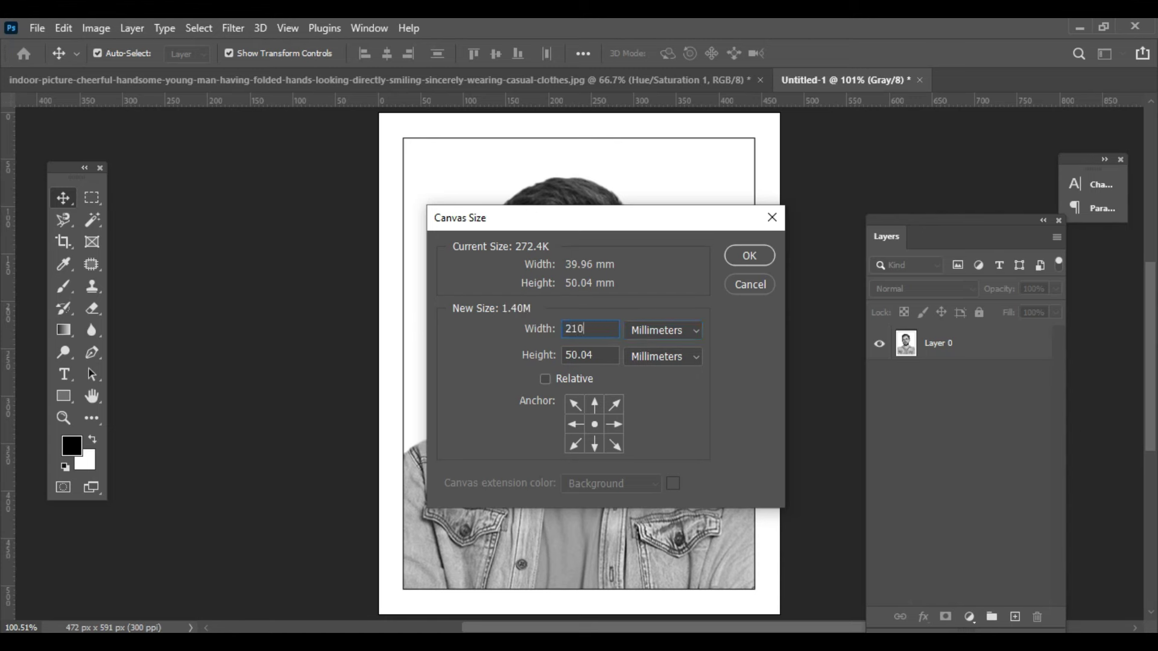
pyautogui.press('Tab')
pyautogui.write('297')
pyautogui.click(746, 258)
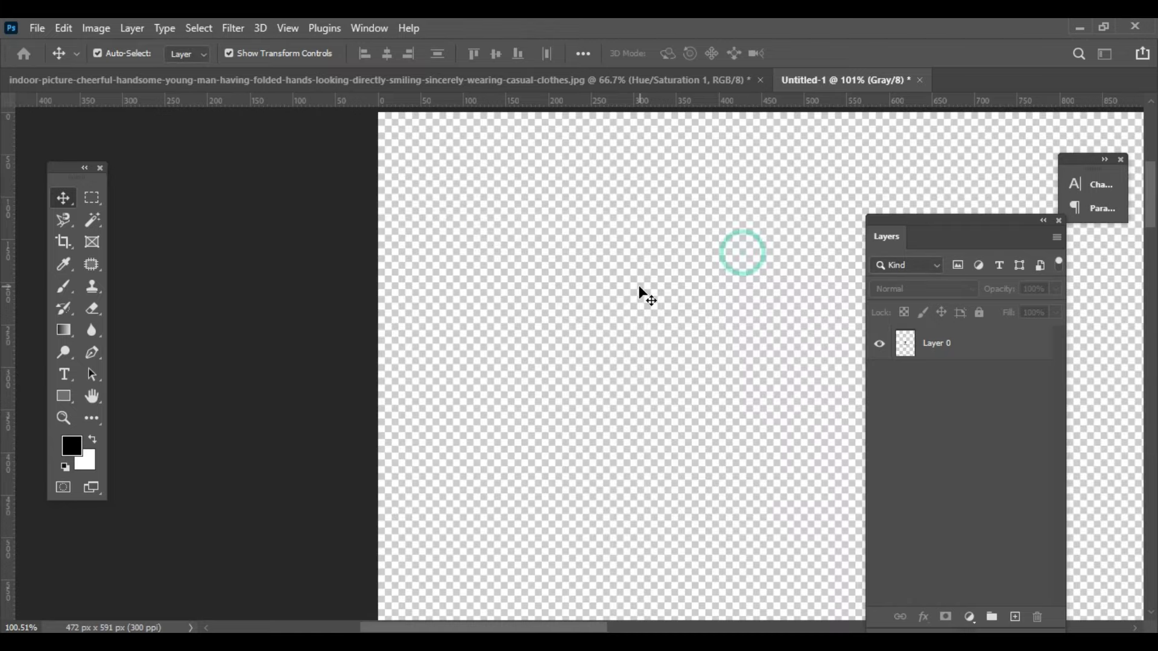
pyautogui.hotkey('ctrl', '0')
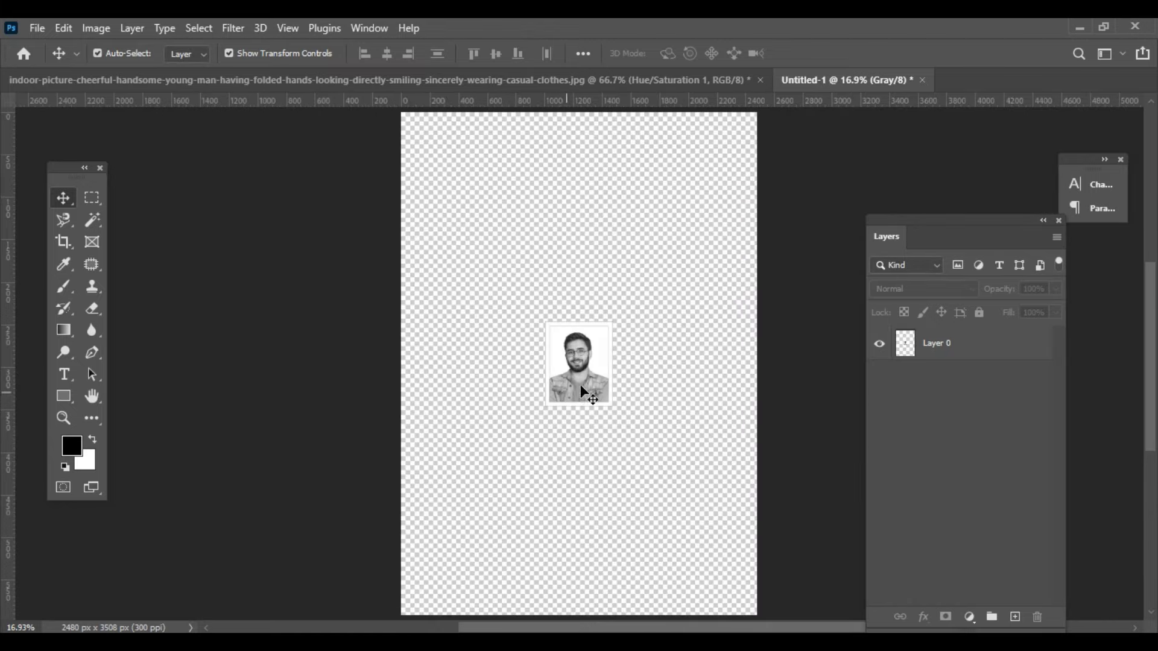
# - Move the bordered photo to the page's top-left corner and zoom in on it
pyautogui.moveTo(583, 391); pyautogui.dragTo(466, 178)
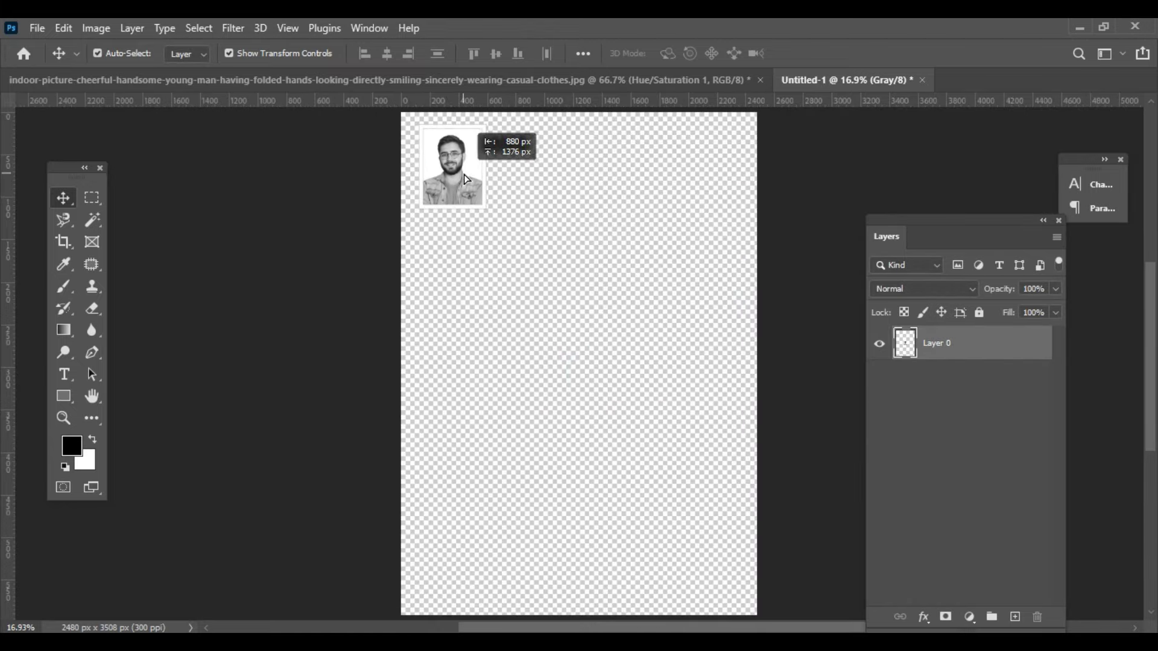
pyautogui.scroll(2, 465, 176)
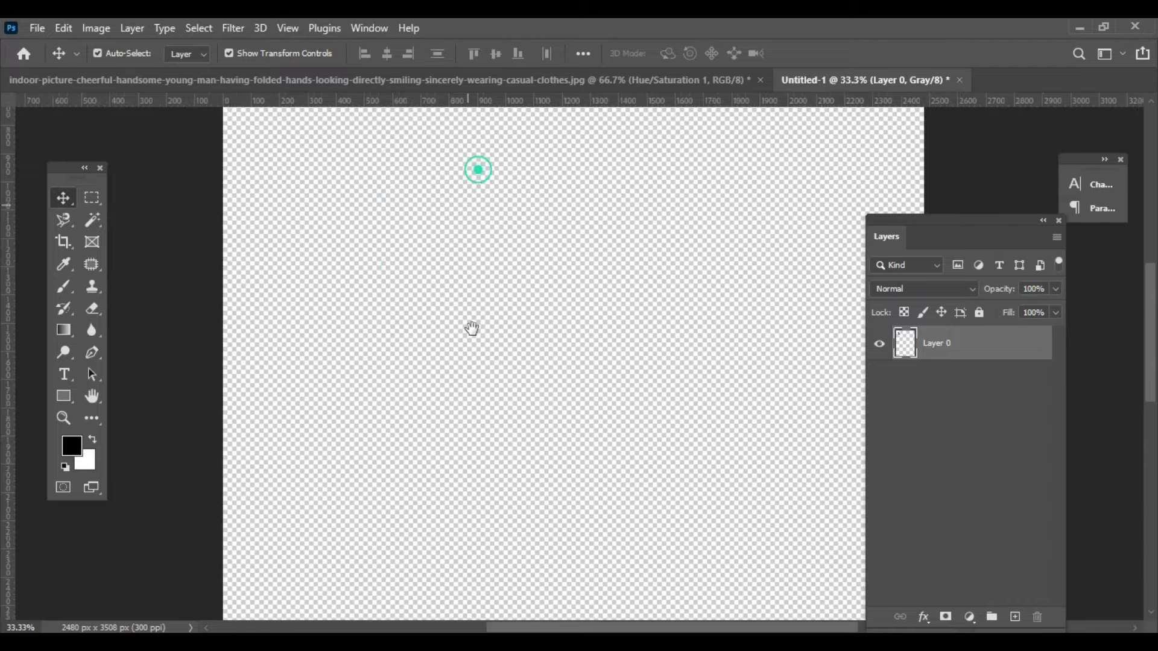
pyautogui.scroll(3, 471, 328)
pyautogui.moveTo(324, 412); pyautogui.dragTo(340, 416)
pyautogui.hotkey('ctrl', '+')
pyautogui.moveTo(421, 405)
pyautogui.mouseDown()
pyautogui.moveTo(495, 319)
pyautogui.moveTo(512, 316)
pyautogui.mouseUp()
pyautogui.moveTo(942, 219); pyautogui.dragTo(486, 538)
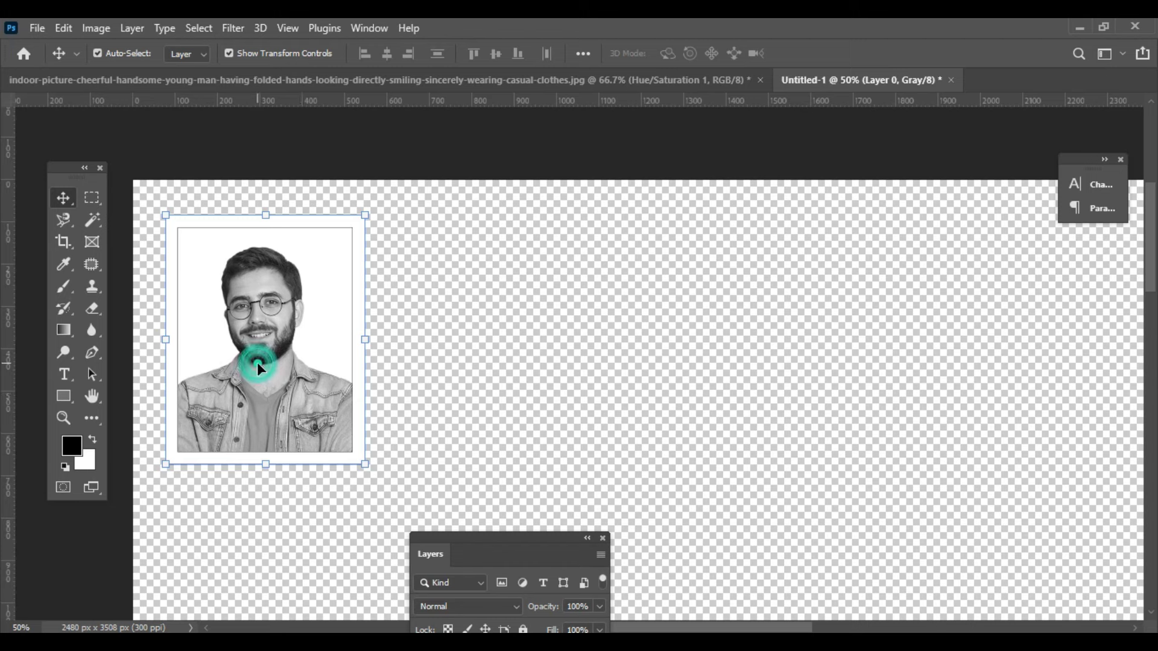
# - Duplicate the photo four times, placing the copies side by side across the top
pyautogui.moveTo(256, 363); pyautogui.dragTo(443, 402)
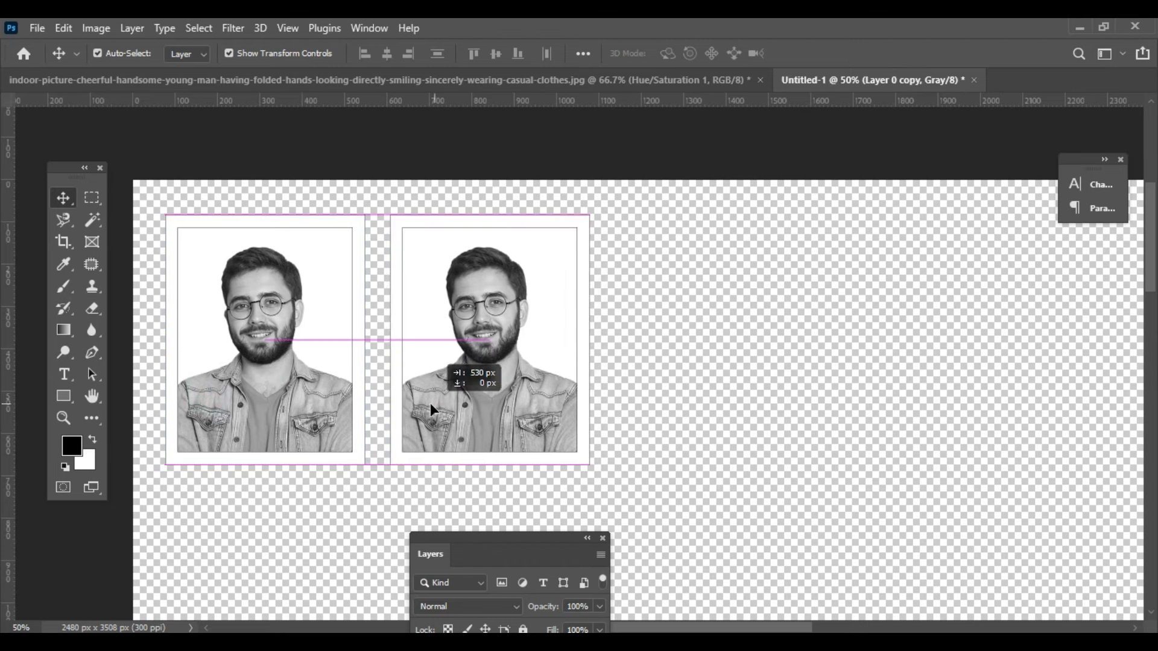
pyautogui.moveTo(443, 401)
pyautogui.mouseDown()
pyautogui.moveTo(411, 403)
pyautogui.moveTo(796, 411)
pyautogui.mouseUp()
pyautogui.hotkey('ctrl', 'j')
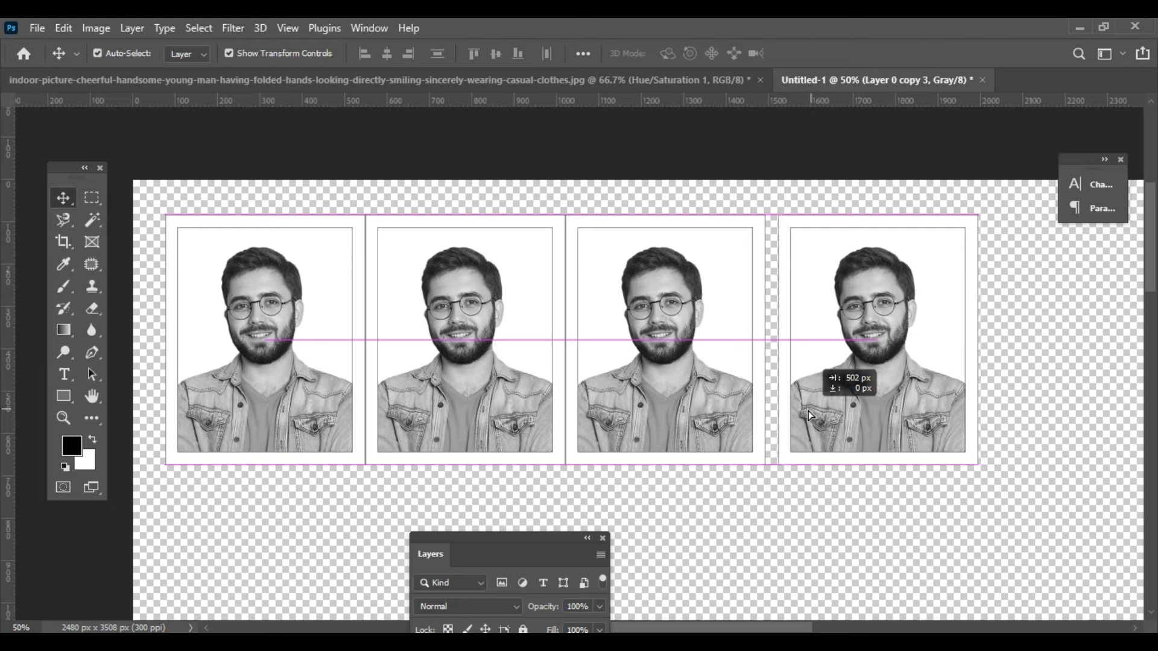
pyautogui.moveTo(1034, 454); pyautogui.dragTo(783, 466)
pyautogui.press('ctrl')
pyautogui.moveTo(650, 413)
pyautogui.mouseDown()
pyautogui.moveTo(813, 421)
pyautogui.moveTo(802, 417)
pyautogui.mouseUp()
pyautogui.hotkey('ctrl', '-')
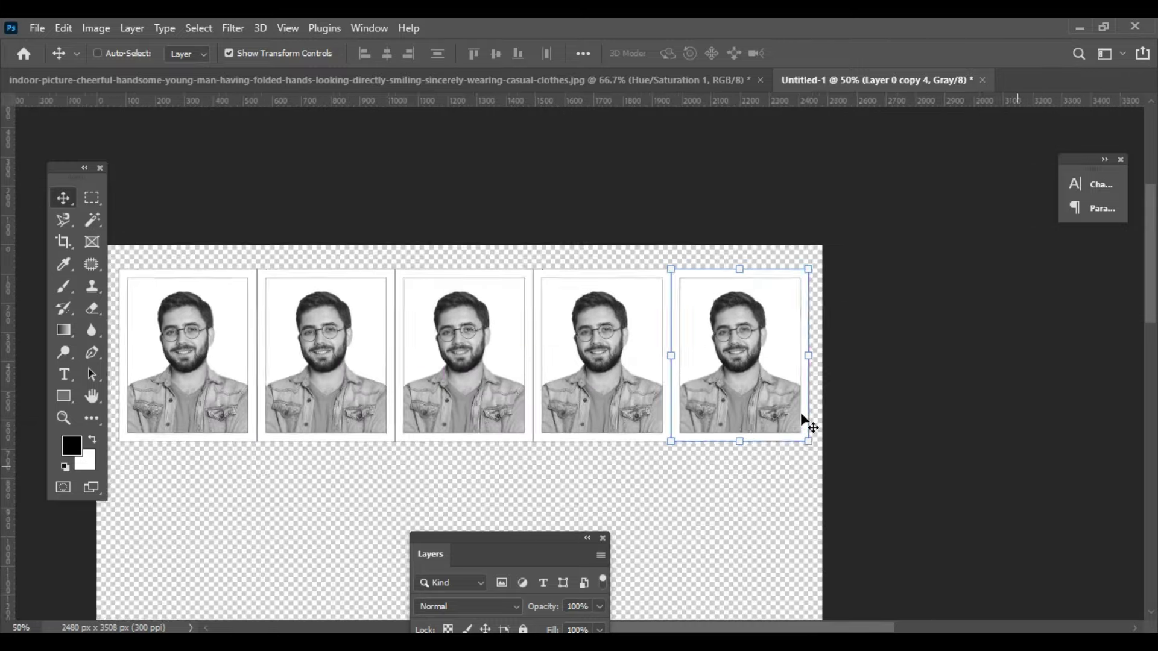
pyautogui.scroll(-2, 821, 487)
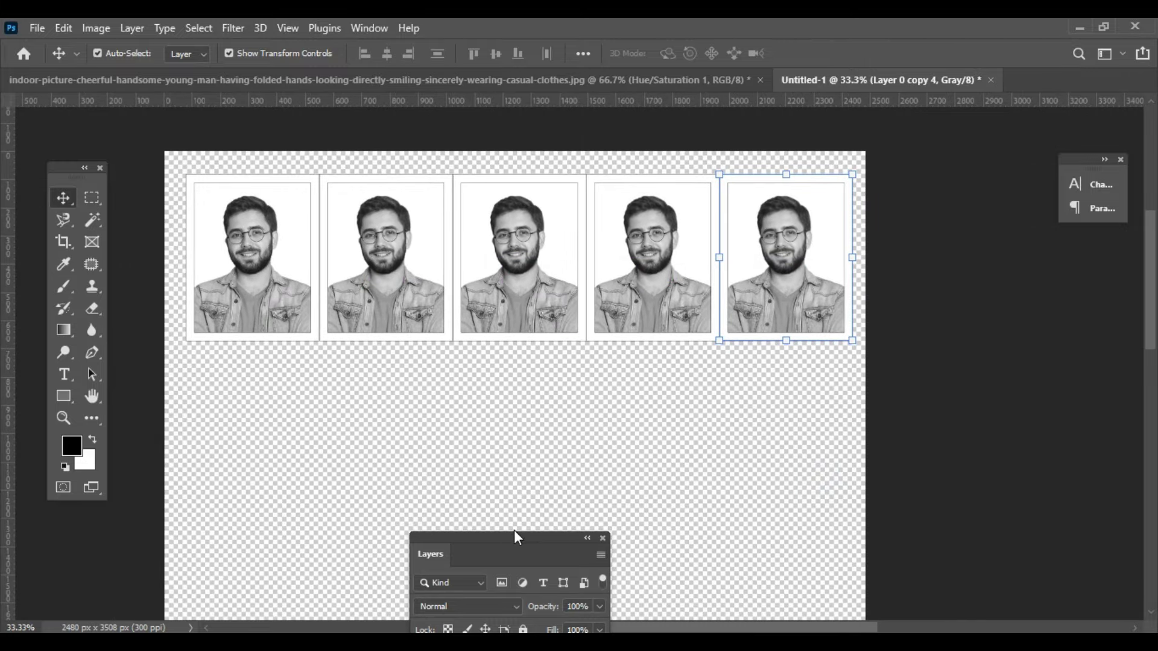
pyautogui.moveTo(513, 537); pyautogui.dragTo(944, 164)
pyautogui.click(1031, 182)
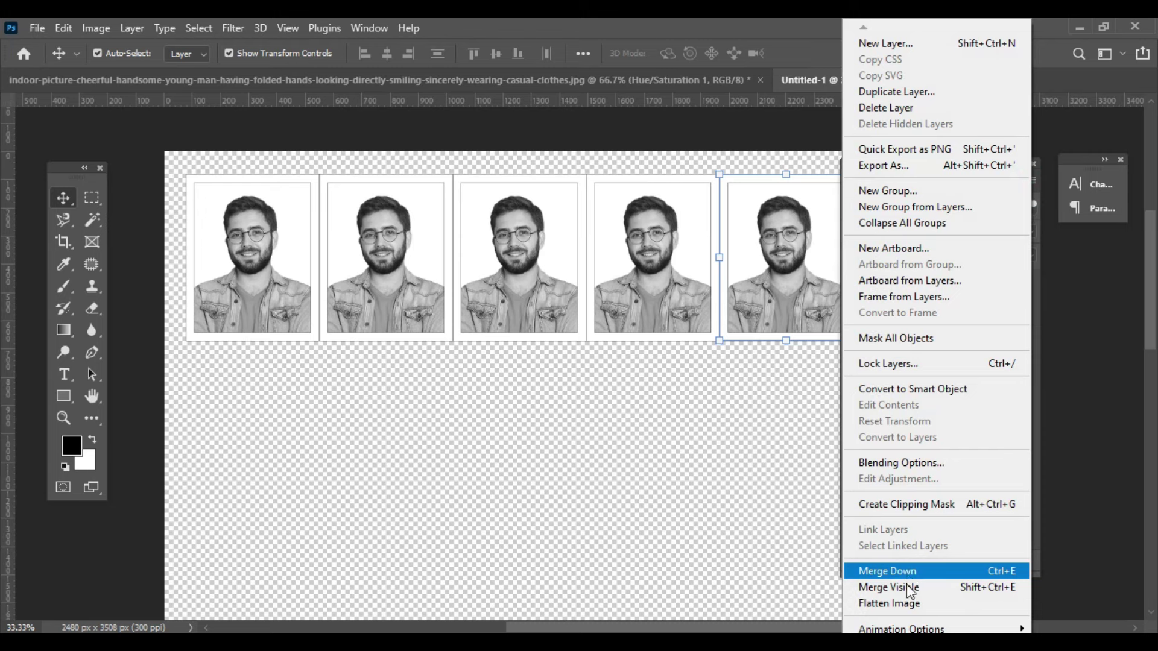
# - Merge the photo row into one layer and place a duplicate as the second row
pyautogui.click(906, 584)
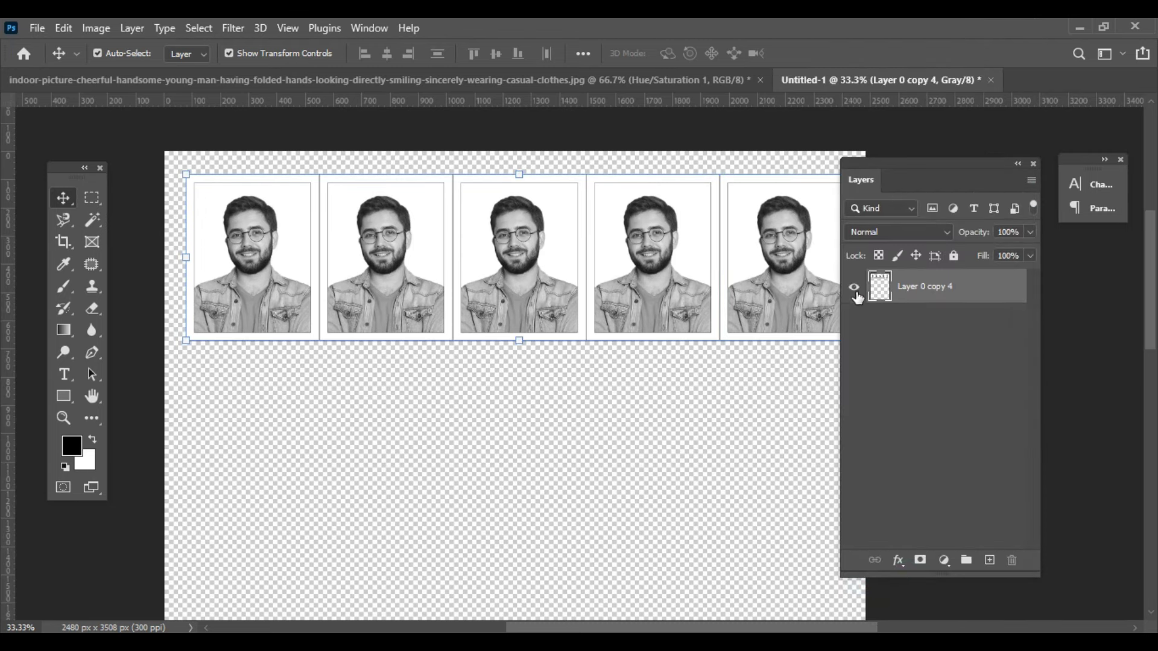
pyautogui.hotkey('ctrl', 'j')
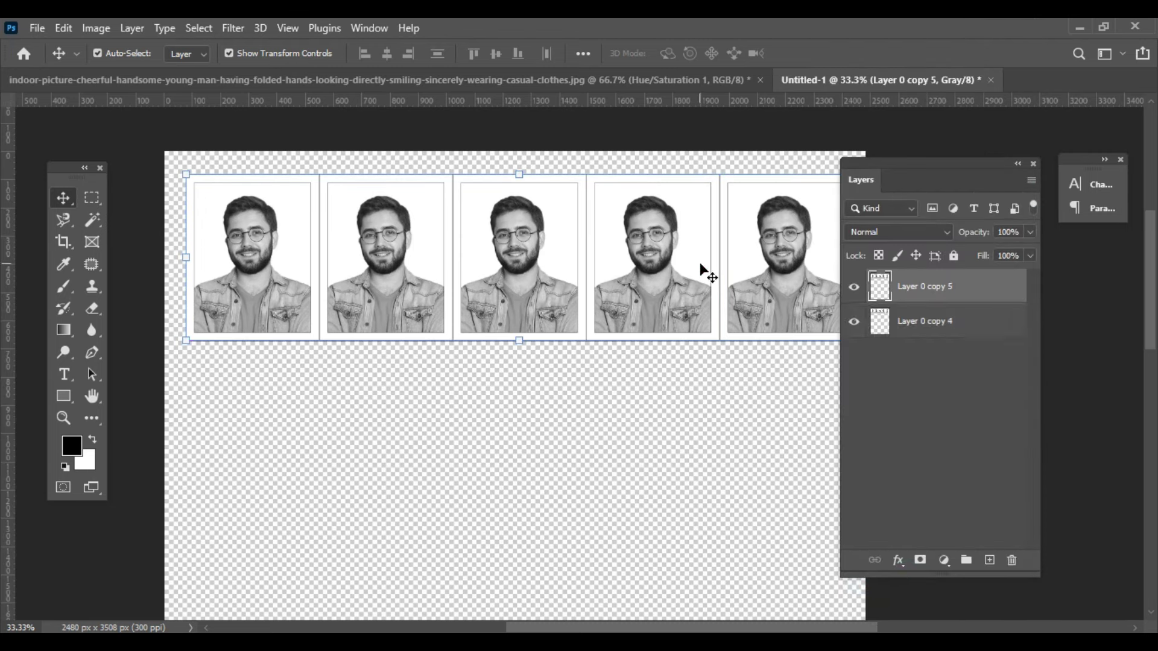
pyautogui.moveTo(603, 247); pyautogui.dragTo(537, 360)
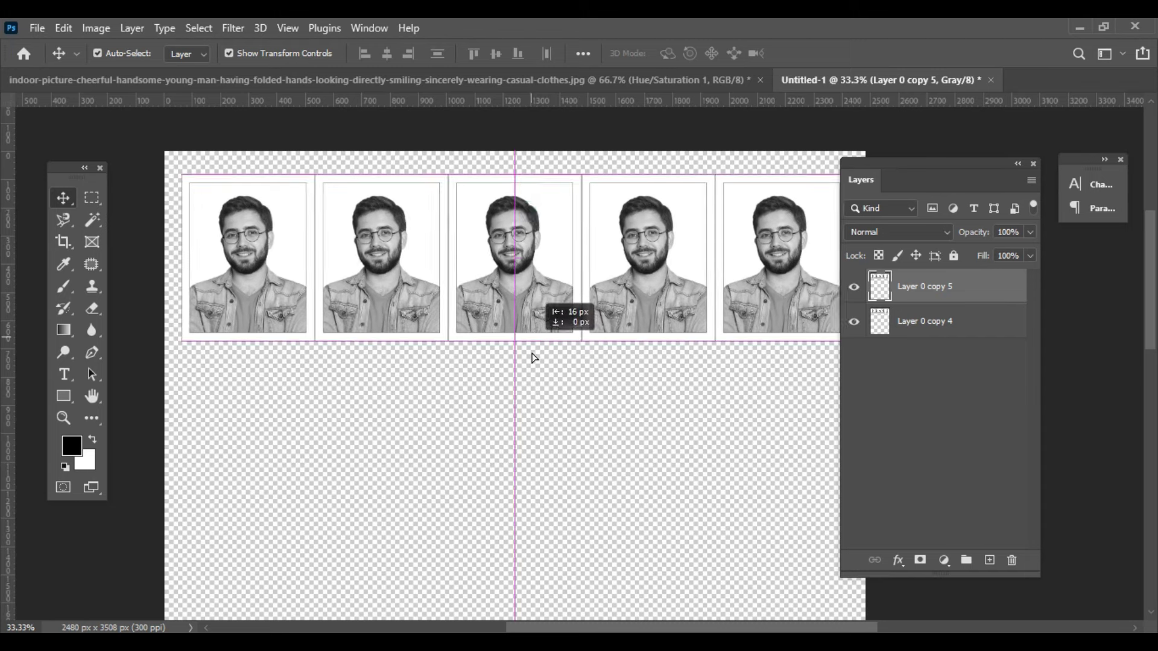
pyautogui.moveTo(556, 216); pyautogui.dragTo(561, 377)
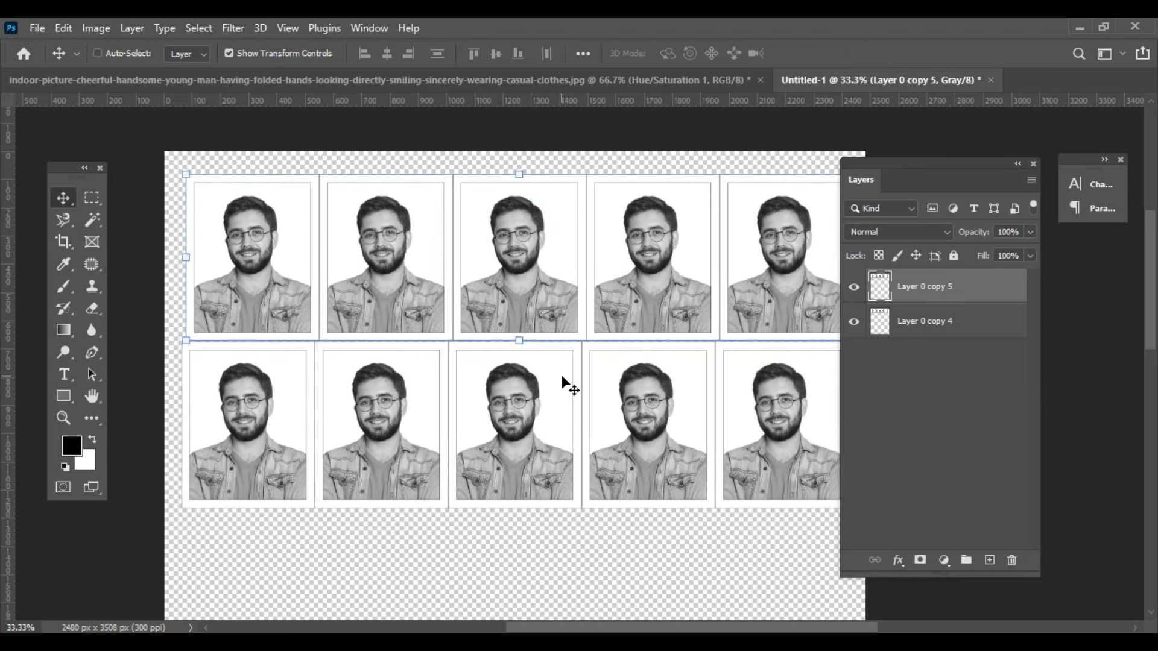
pyautogui.hotkey('ctrl', 'z')
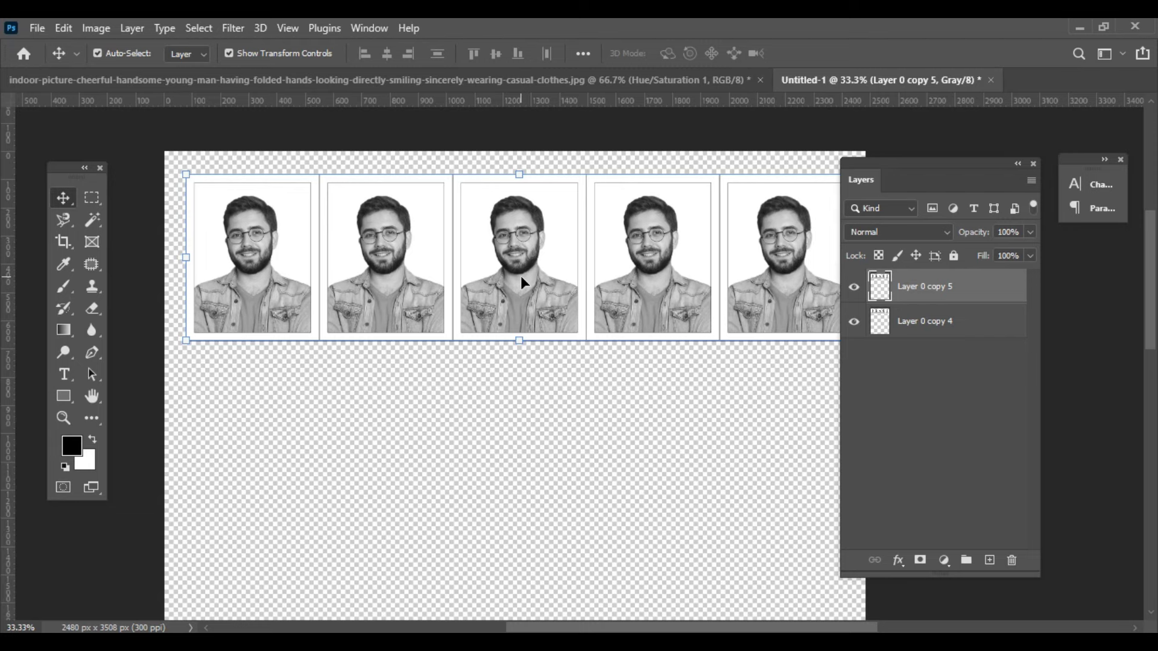
pyautogui.moveTo(522, 282); pyautogui.dragTo(538, 415)
# - Add row copies for the third to fifth rows, completing the 5×5 grid
pyautogui.moveTo(604, 440)
pyautogui.mouseDown()
pyautogui.moveTo(587, 346)
pyautogui.moveTo(620, 321)
pyautogui.moveTo(619, 482)
pyautogui.mouseUp()
pyautogui.moveTo(644, 524)
pyautogui.mouseDown()
pyautogui.moveTo(639, 346)
pyautogui.moveTo(633, 468)
pyautogui.mouseUp()
pyautogui.keyDown('alt'); pyautogui.click(639, 346); pyautogui.keyUp('alt')
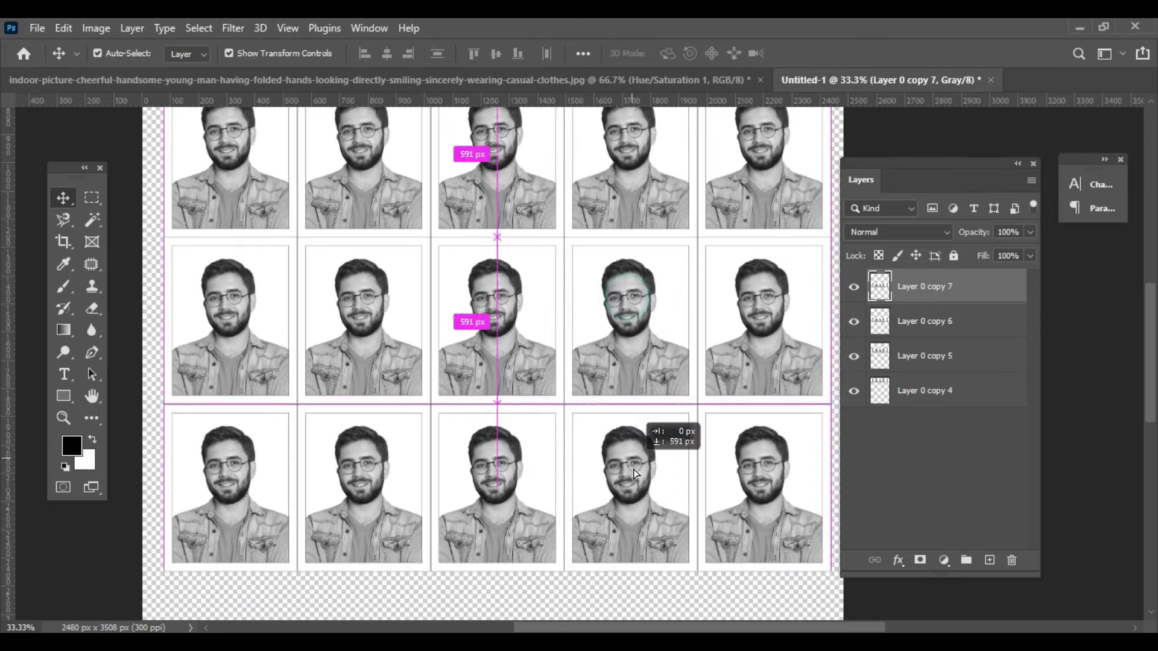
pyautogui.scroll(-4, 646, 504)
pyautogui.keyDown('alt'); pyautogui.click(608, 280); pyautogui.keyUp('alt')
pyautogui.moveTo(604, 255)
pyautogui.mouseDown()
pyautogui.moveTo(615, 420)
pyautogui.moveTo(614, 410)
pyautogui.mouseUp()
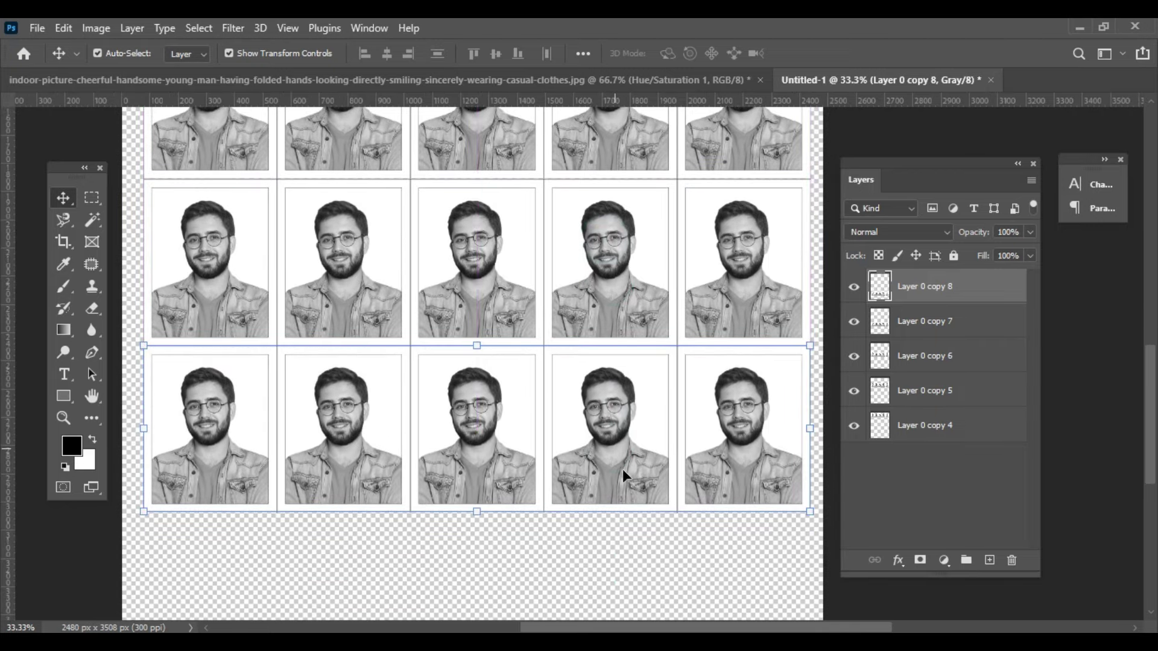
pyautogui.scroll(-3, 622, 469)
pyautogui.click(620, 501)
# - Merge the five rows into one layer and centre it horizontally and vertically on the page
pyautogui.scroll(-3, 620, 501)
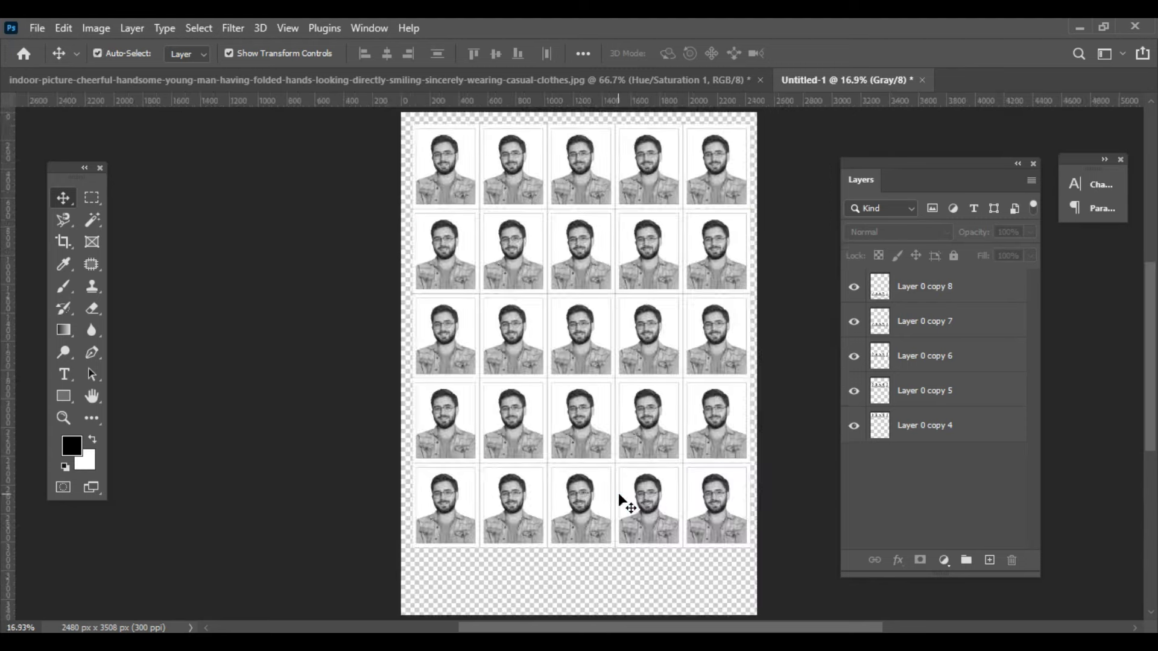
pyautogui.click(1031, 180)
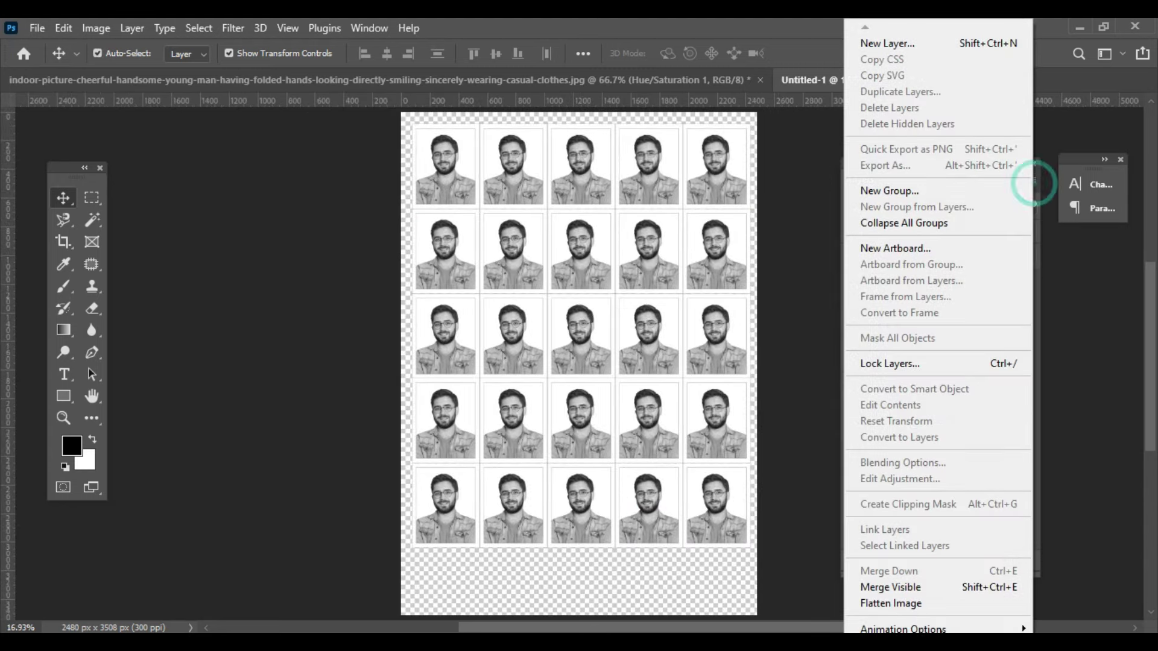
pyautogui.click(881, 587)
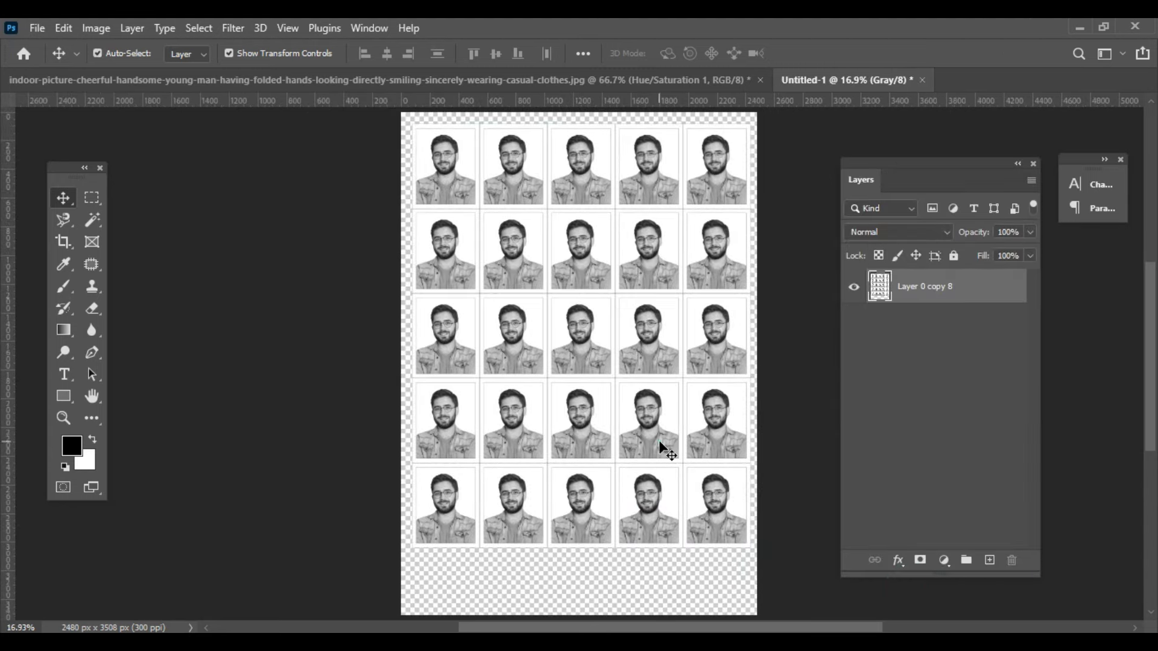
pyautogui.hotkey('ctrl', 'a')
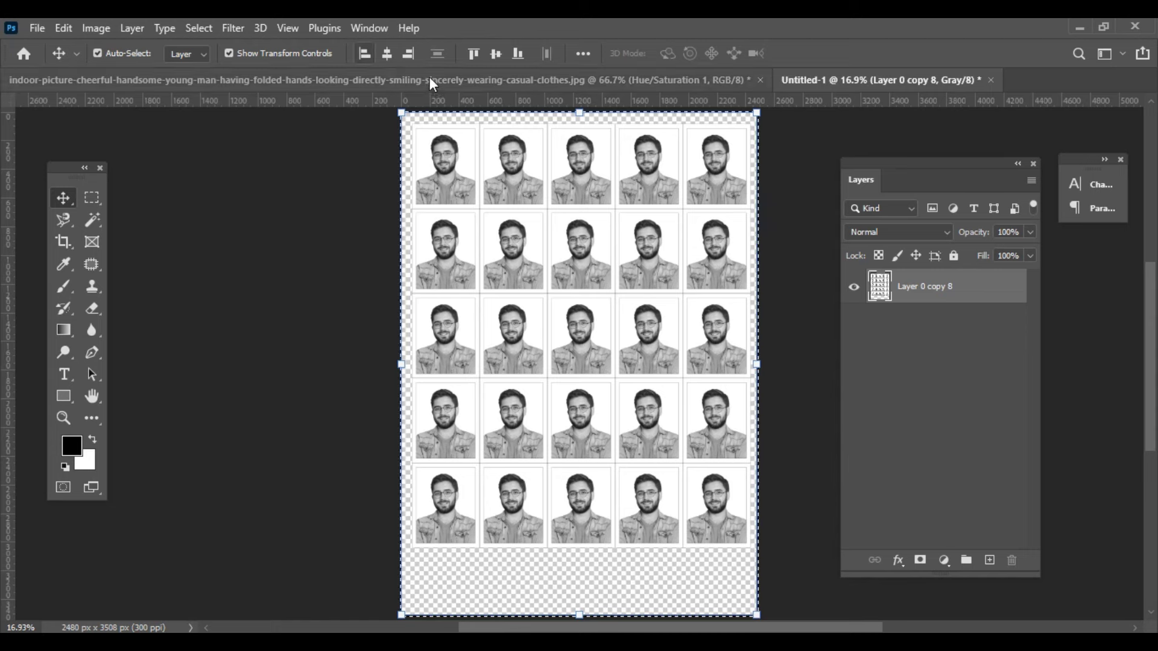
pyautogui.click(386, 54)
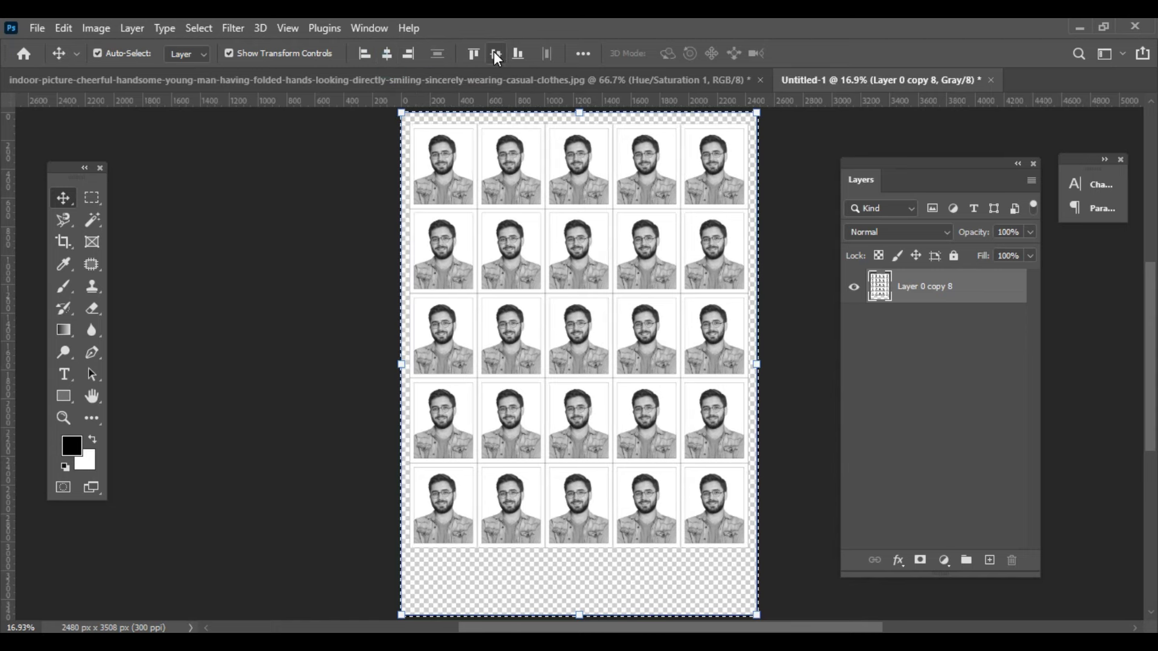
pyautogui.click(495, 55)
pyautogui.click(790, 284)
pyautogui.hotkey('ctrl', 'd')
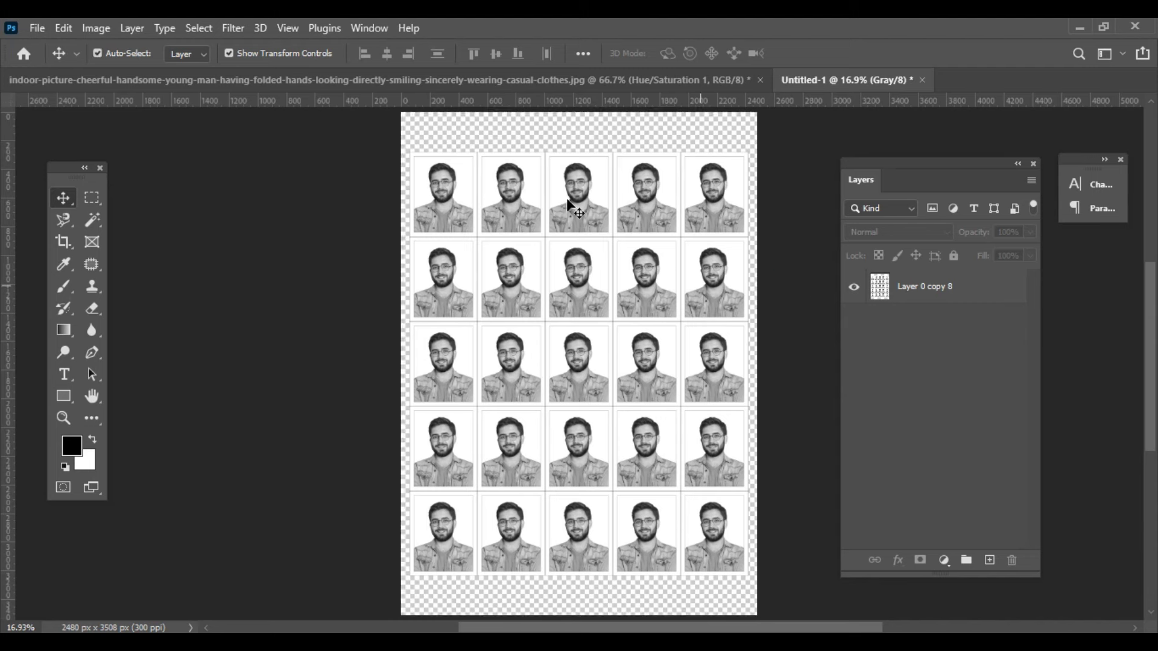
# - Flatten the image onto a single white Background layer
pyautogui.click(1032, 180)
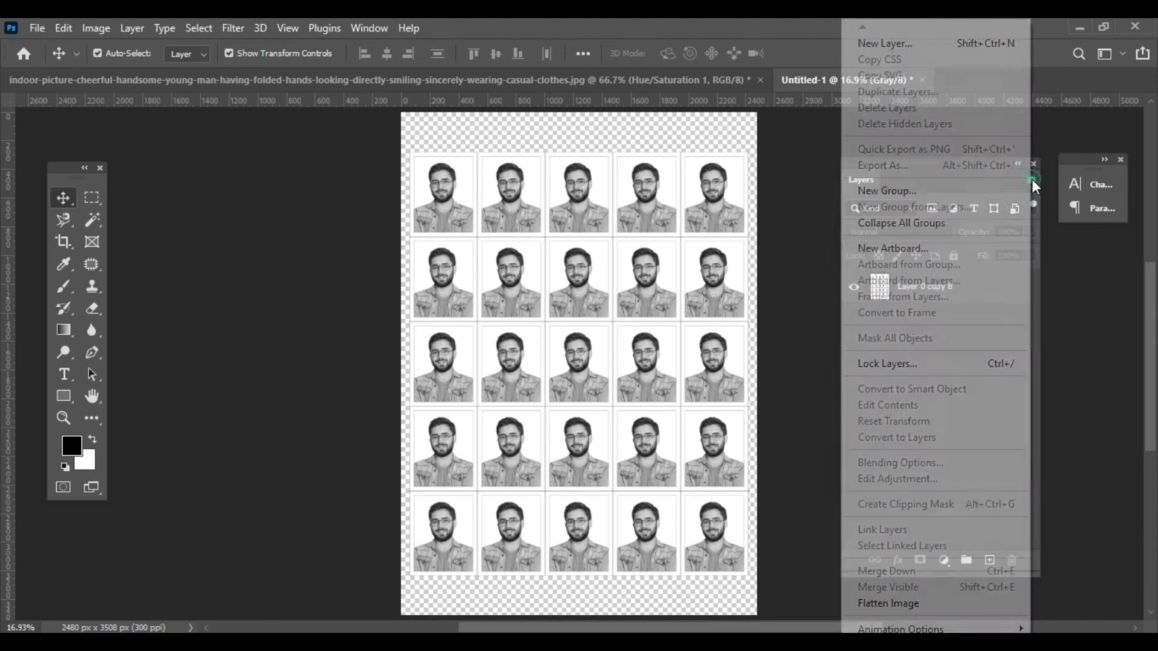
pyautogui.click(916, 607)
pyautogui.click(798, 484)
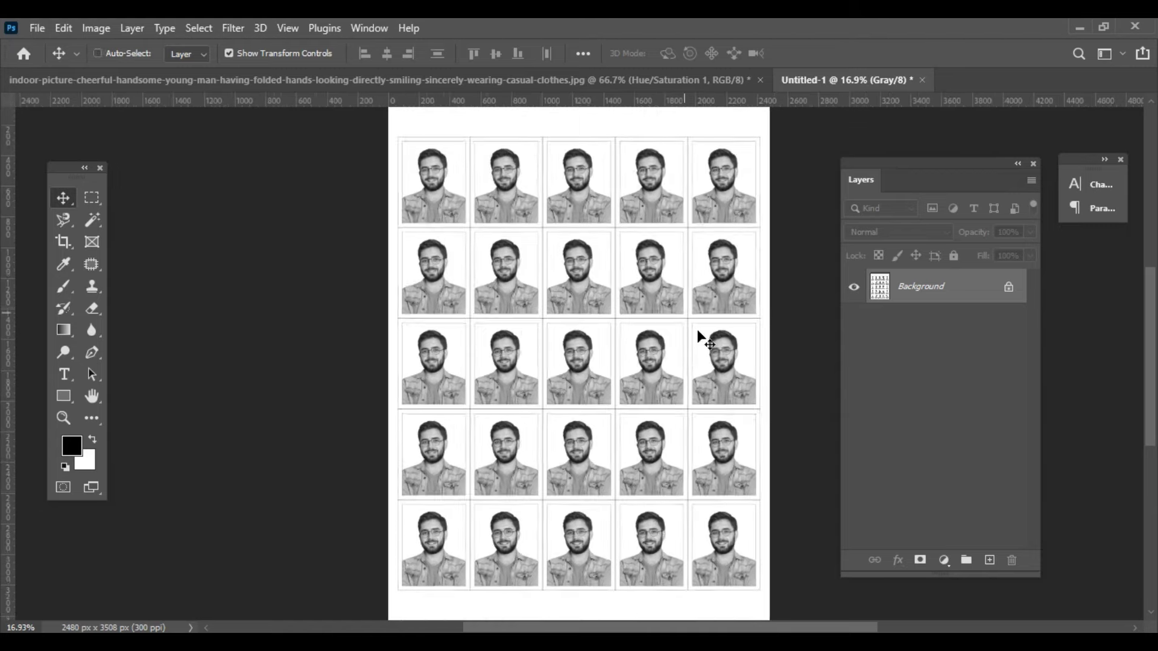
pyautogui.hotkey('ctrl', '+')
pyautogui.click(36, 28)
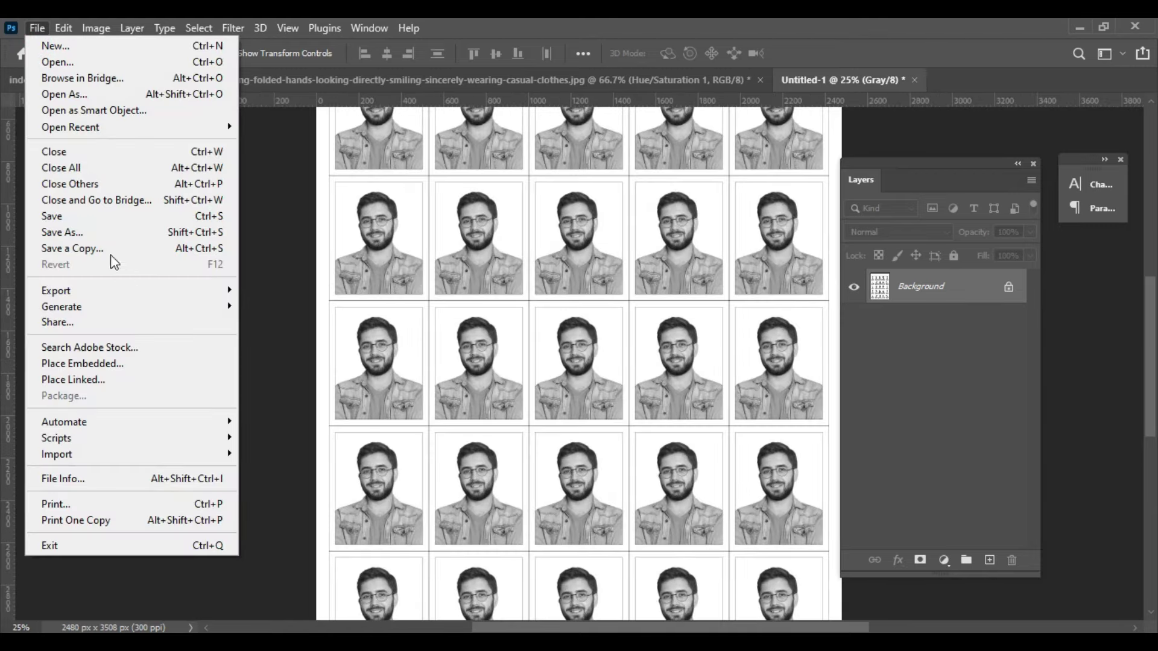
# - Save a JPEG copy named 'Black and white passport size photo' in Downloads with default quality
pyautogui.click(111, 249)
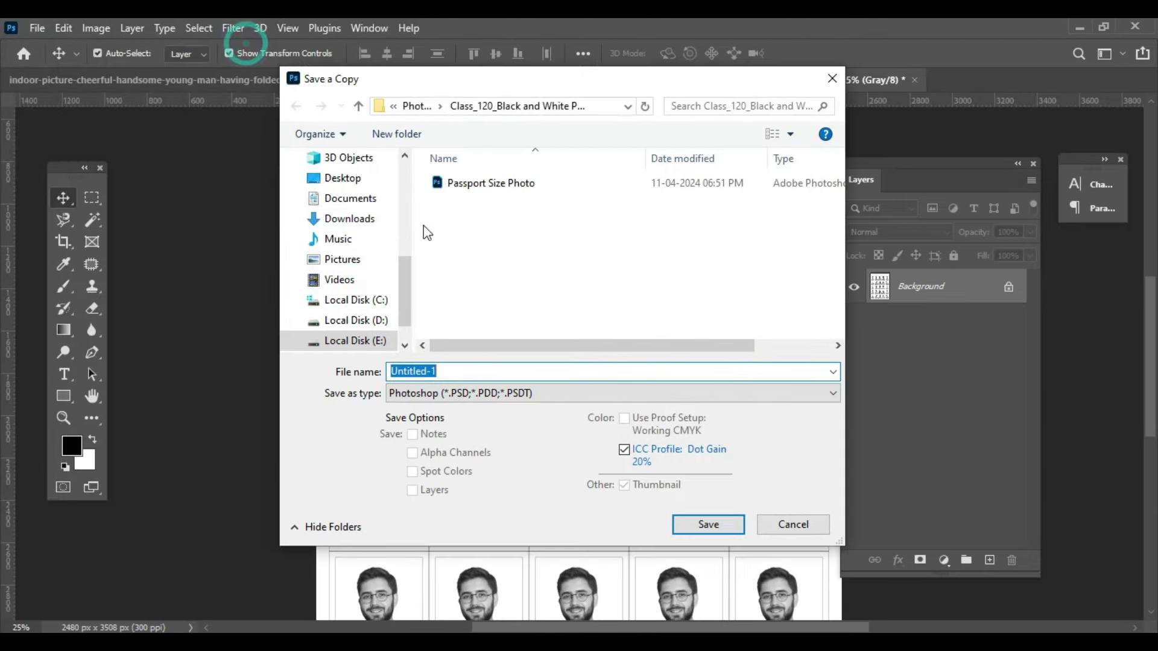
pyautogui.click(350, 219)
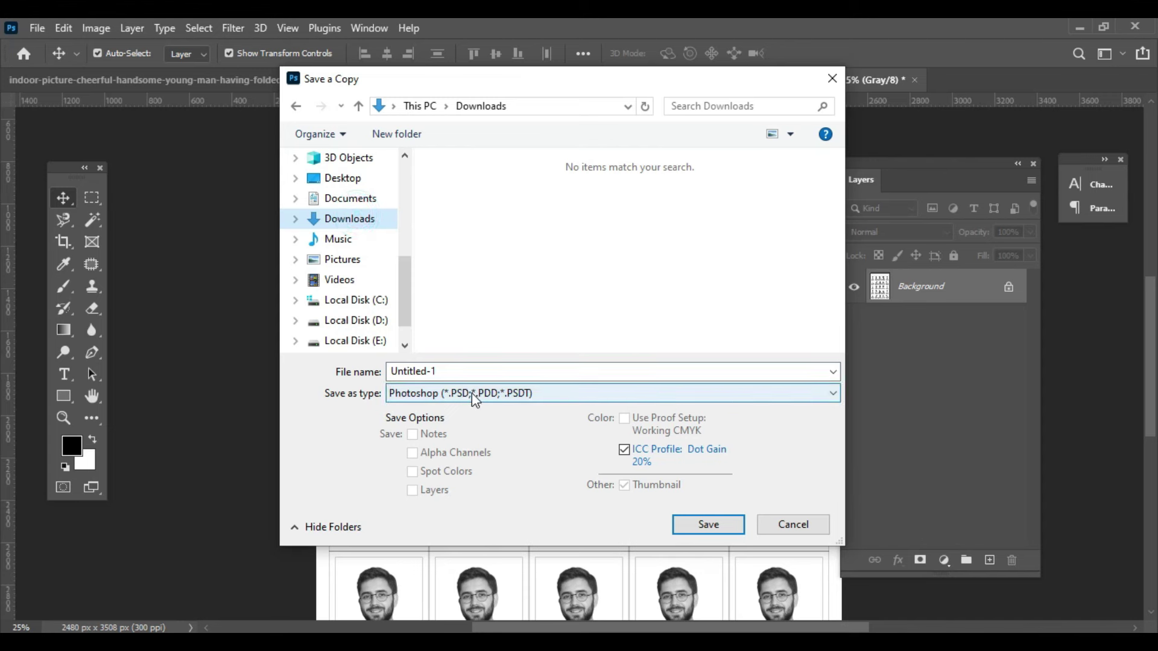
pyautogui.doubleClick(447, 370)
pyautogui.write('Black and white passport size photo')
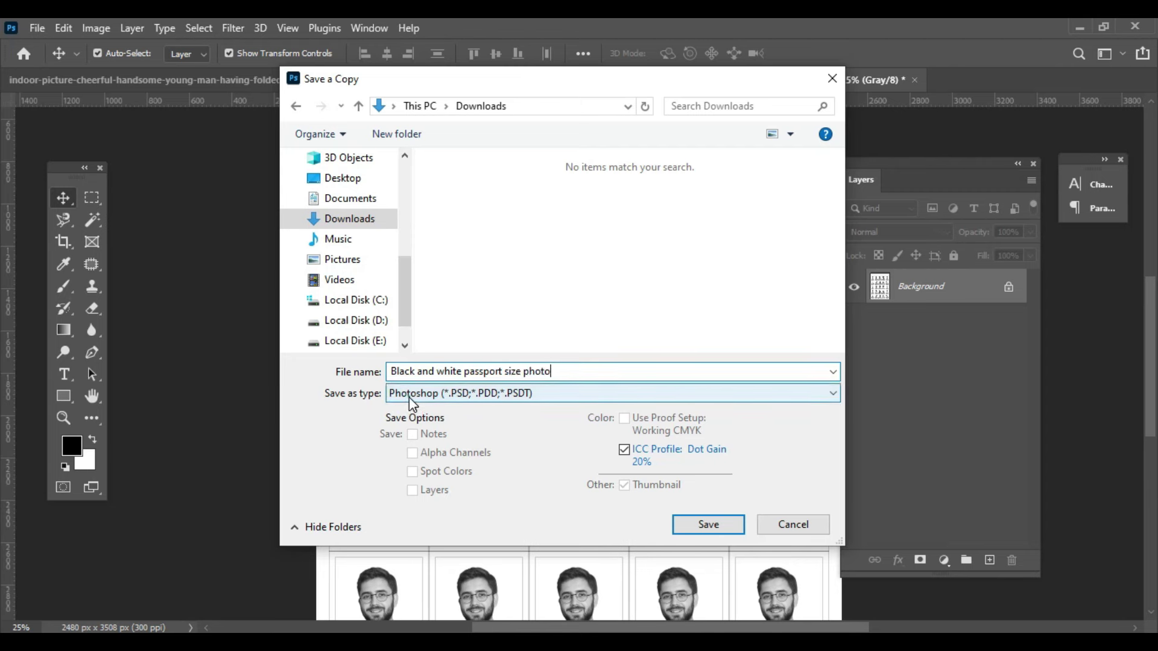
pyautogui.click(409, 397)
pyautogui.press('j')
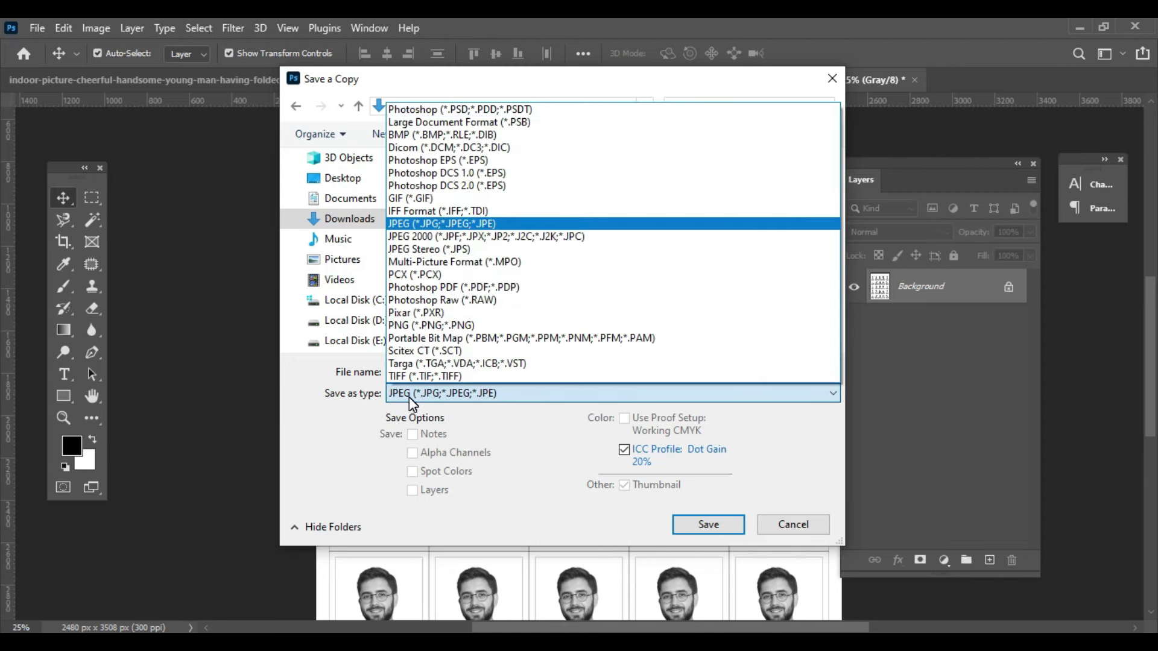
pyautogui.click(459, 224)
pyautogui.click(726, 528)
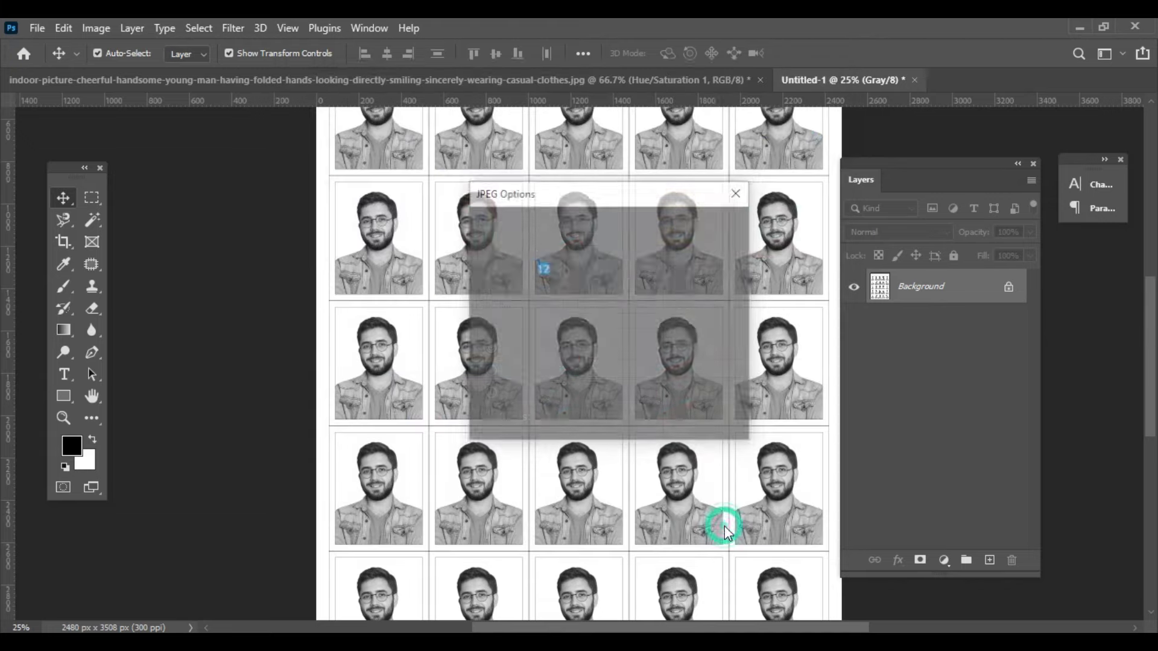
pyautogui.click(731, 234)
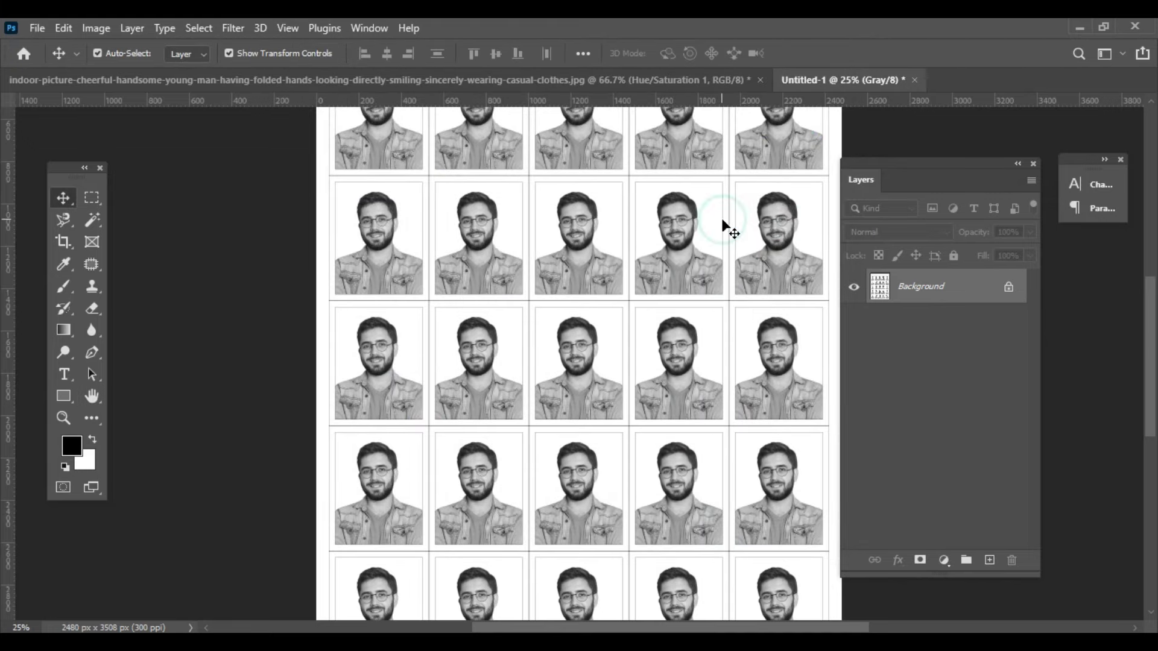
pyautogui.hotkey('ctrl', '0')
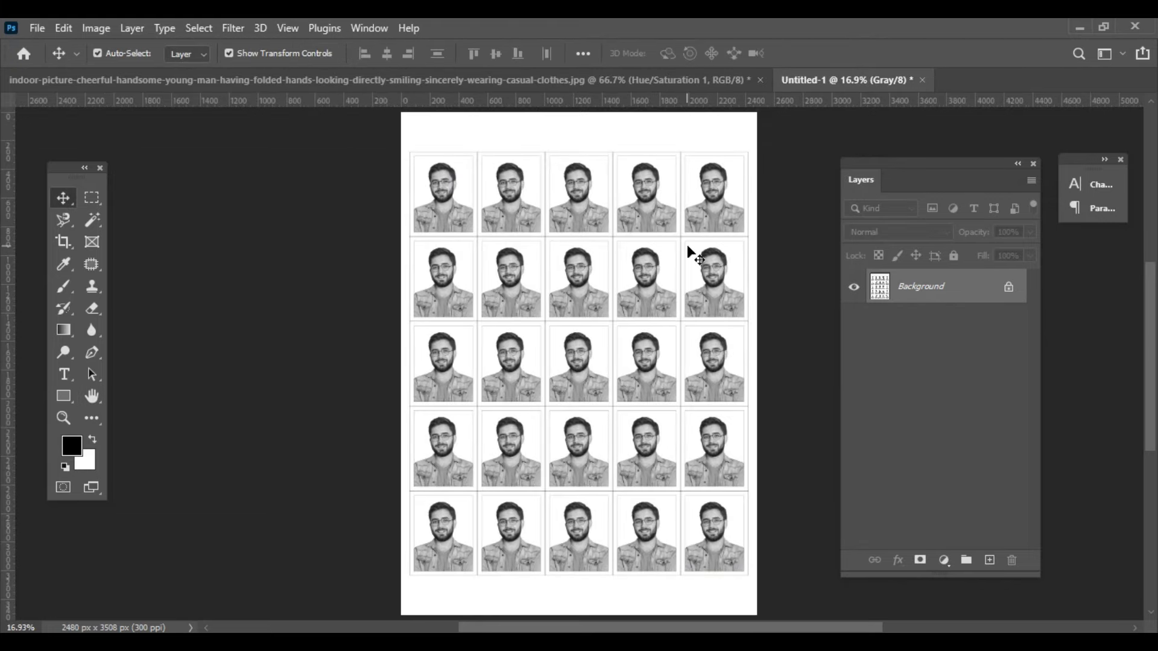